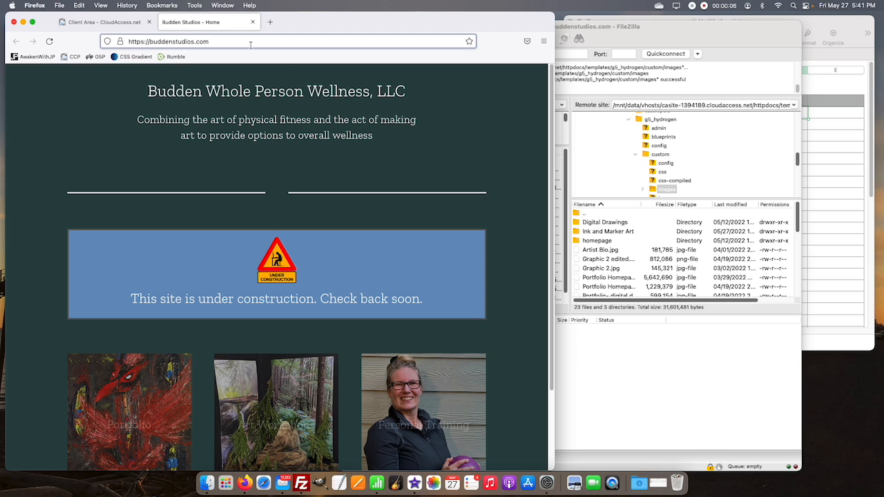
Step: Open the site's Joomla administrator login page at buddenstudios.com/administrator/ and log in with the saved credentials
left_click(227, 42)
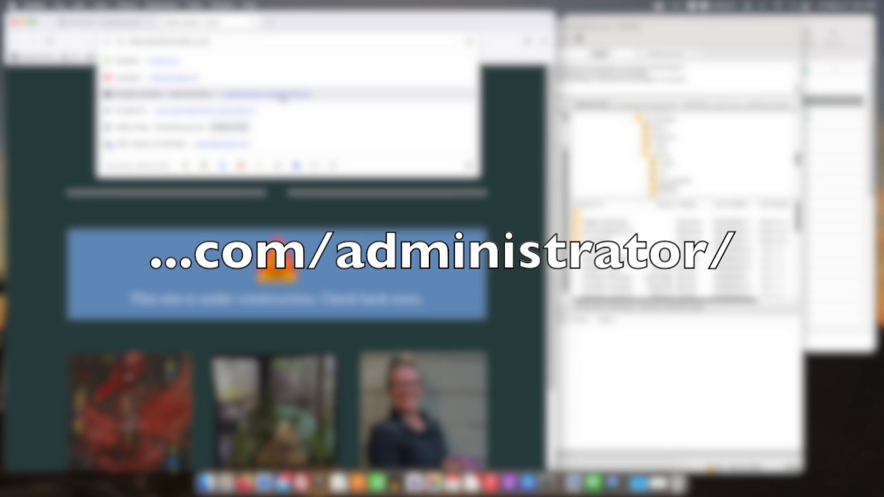
left_click(284, 97)
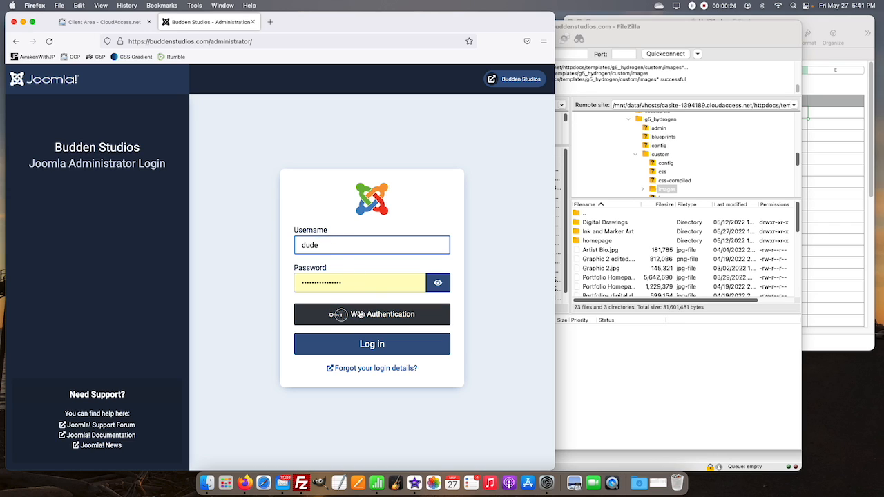
left_click(375, 350)
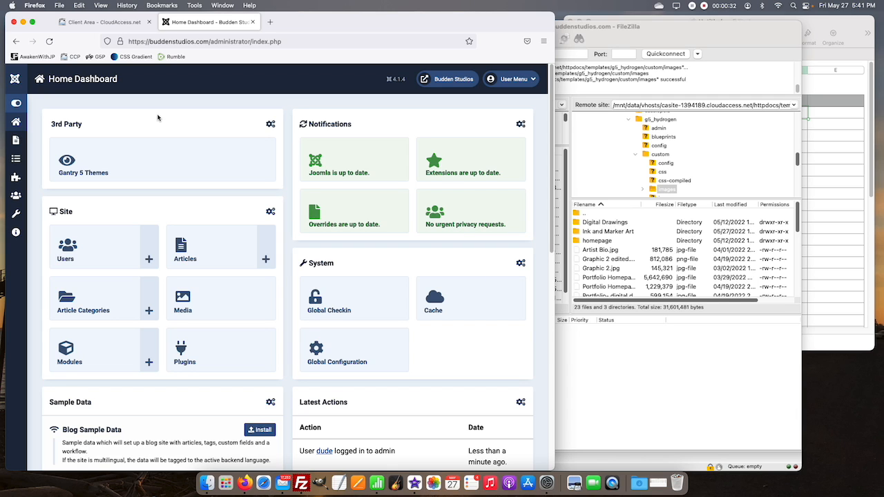
Step: Open Gantry 5 Themes from the dashboard with the sidebar expanded, and switch the layout to the Ink and Marker outline
left_click(18, 106)
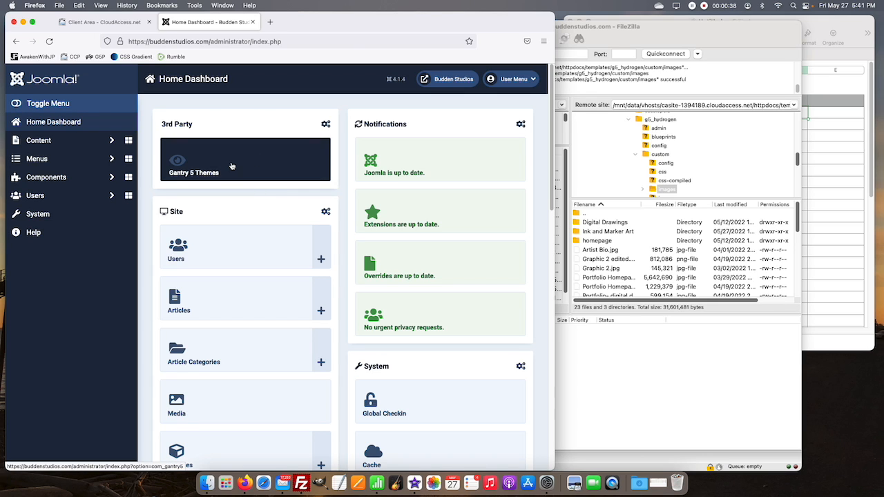
left_click(234, 167)
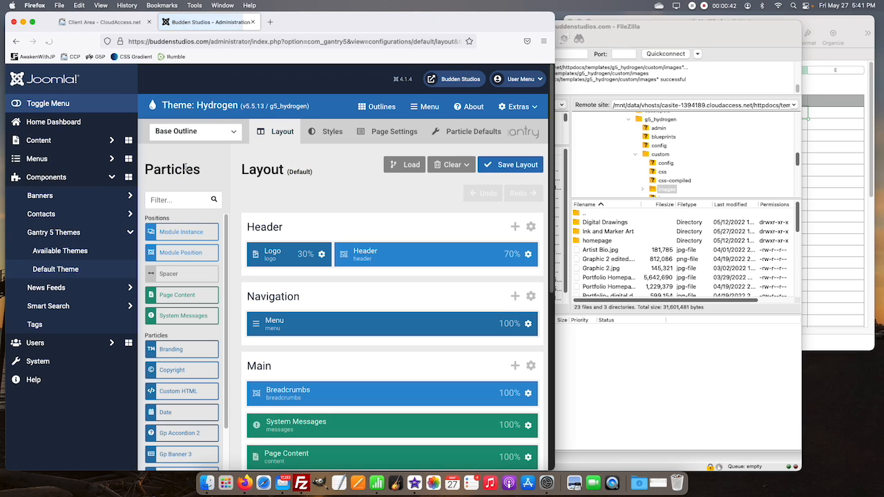
left_click(235, 134)
scroll(211, 190, "down", 3)
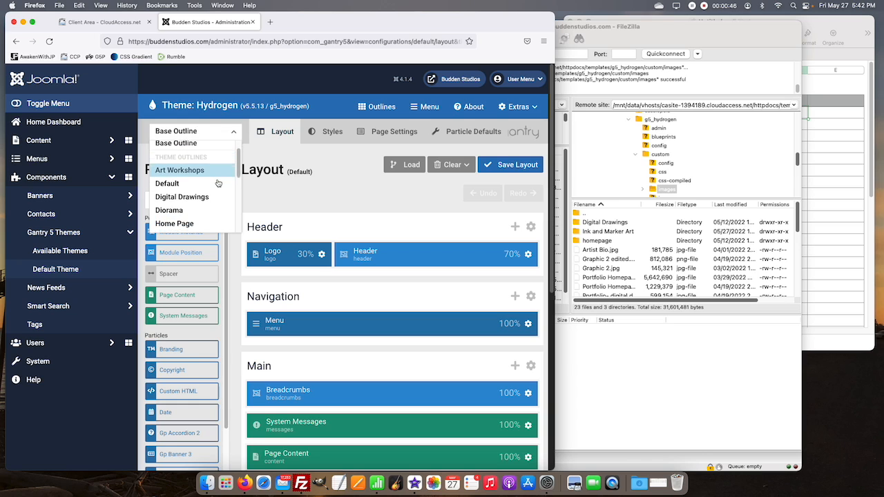
scroll(202, 194, "down", 2)
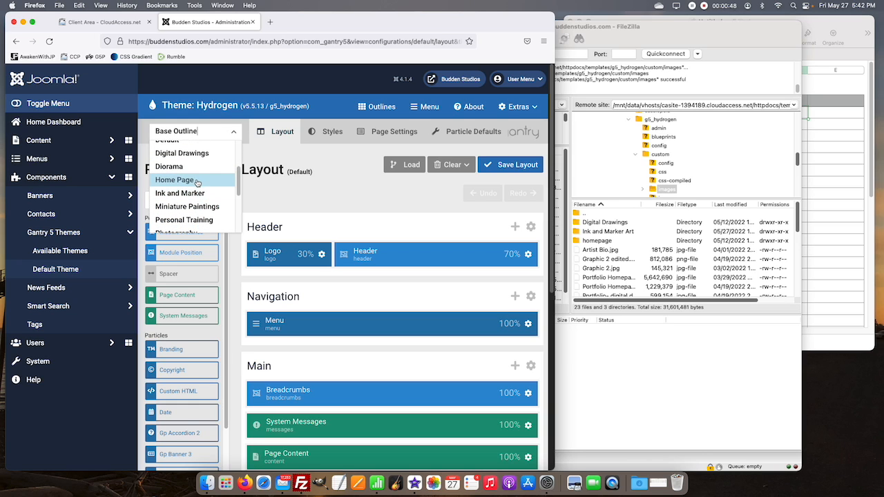
scroll(198, 183, "down", 3)
scroll(199, 180, "up", 2)
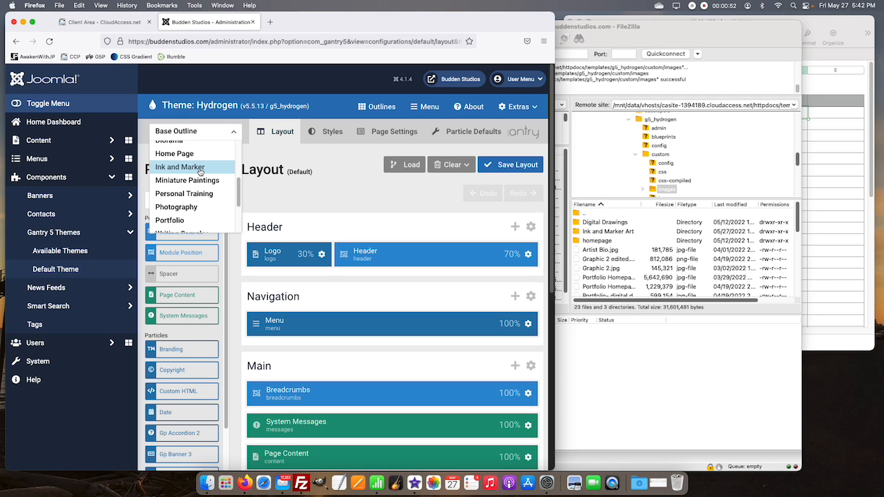
left_click(200, 171)
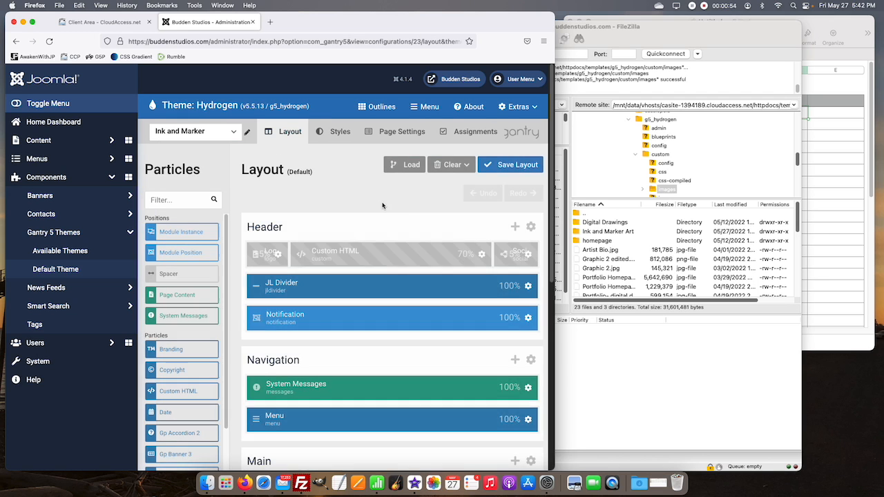
Step: In the main contents of the Gp Image Gallery 1 particle, delete the items The Owl and The Tree Pre Collab
scroll(408, 237, "down", 8)
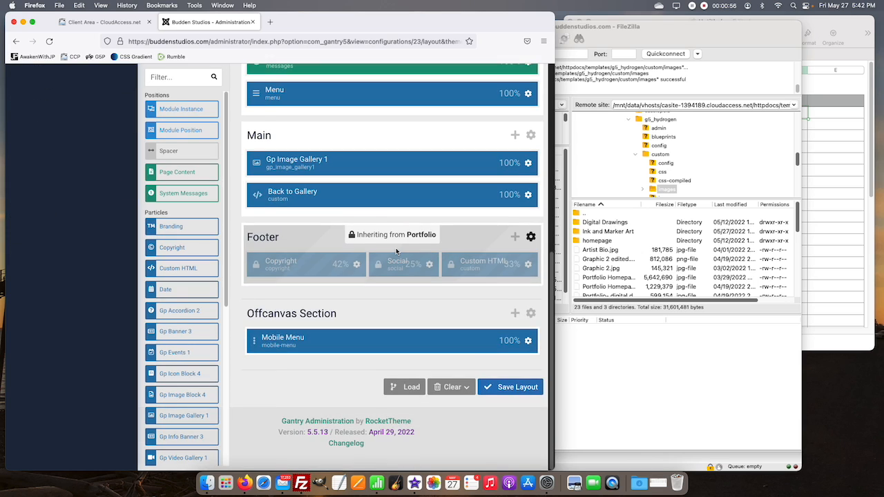
scroll(396, 252, "up", 2)
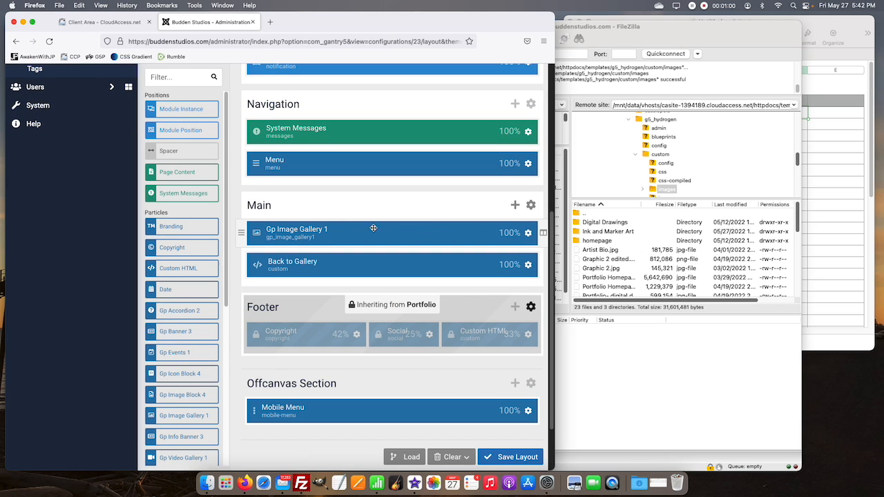
left_click(528, 232)
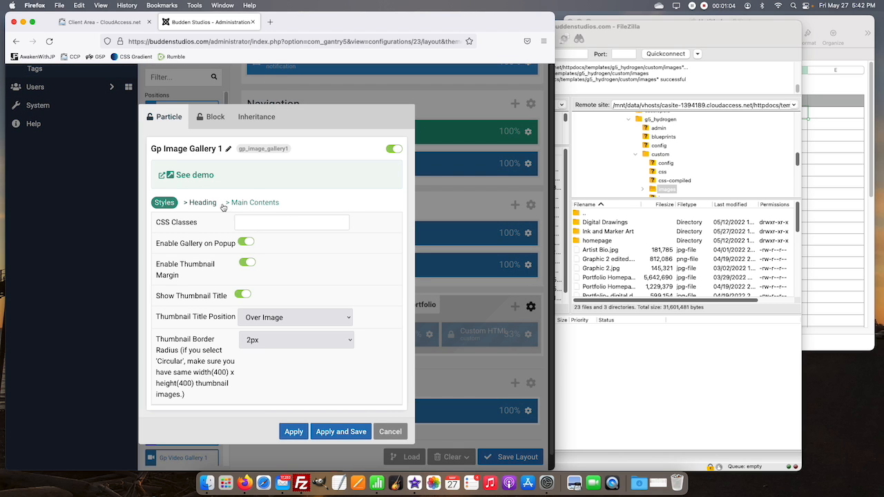
left_click(253, 204)
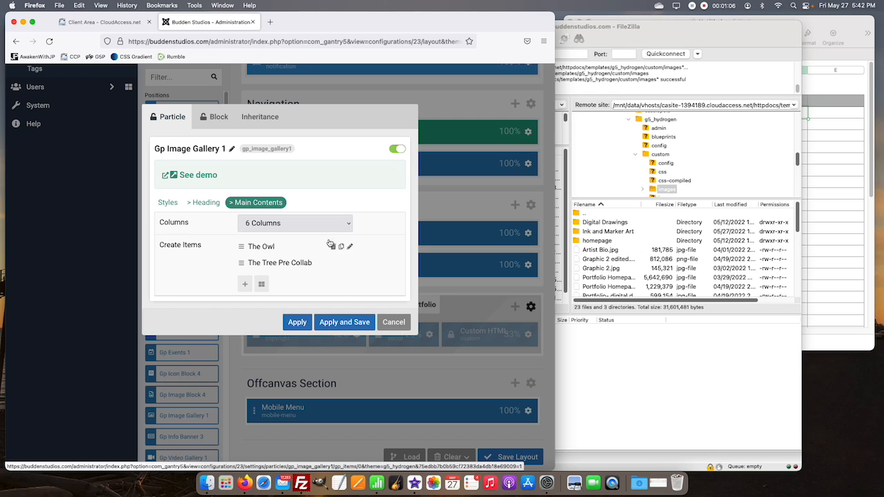
left_click(333, 247)
left_click(334, 246)
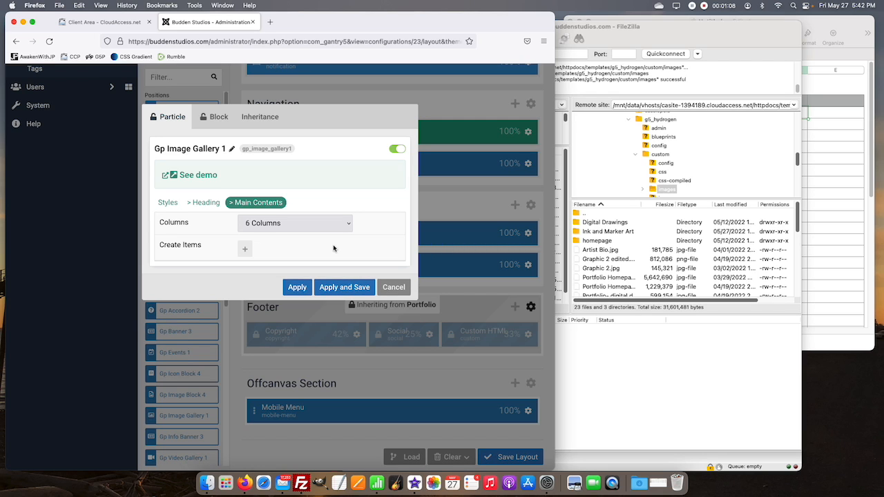
Step: Add a gallery item named 001, bringing the Numbers file list into view as a reference
left_click(244, 248)
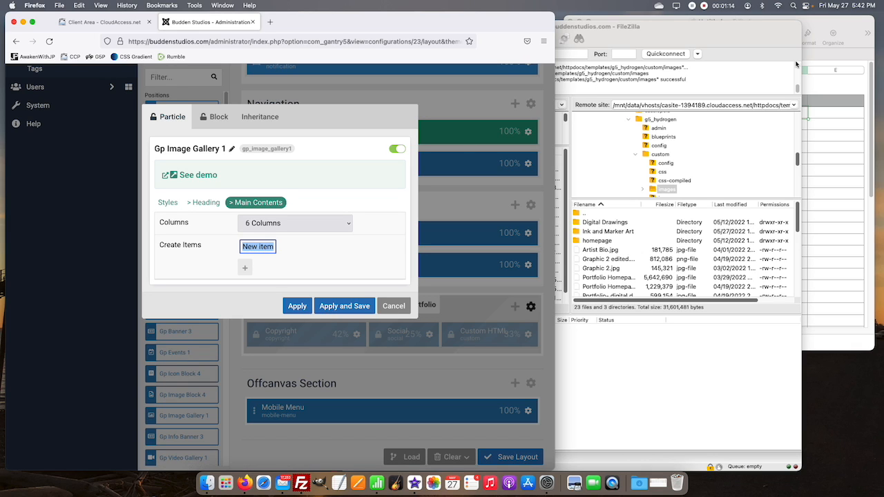
left_click(834, 85)
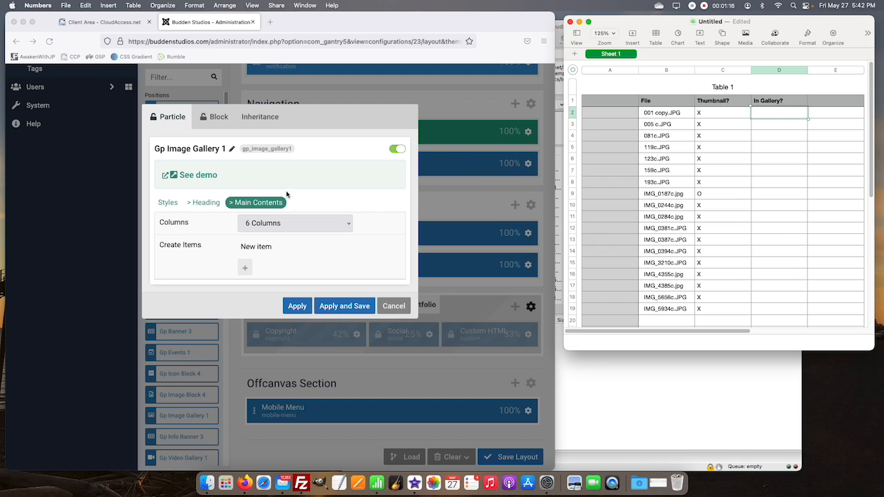
left_click(260, 249)
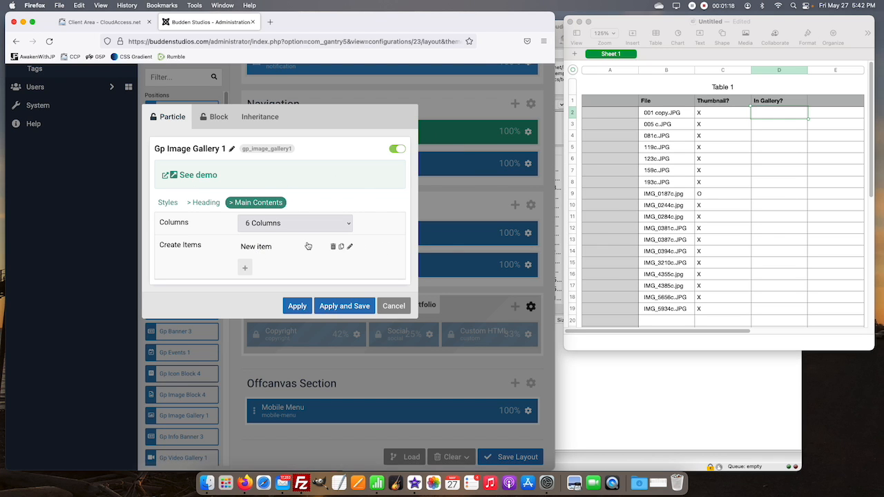
left_click(265, 248)
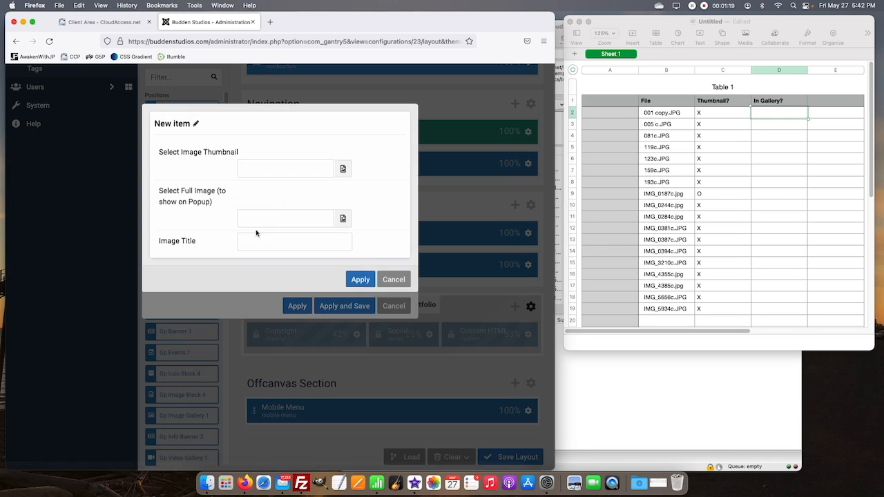
left_click(198, 125)
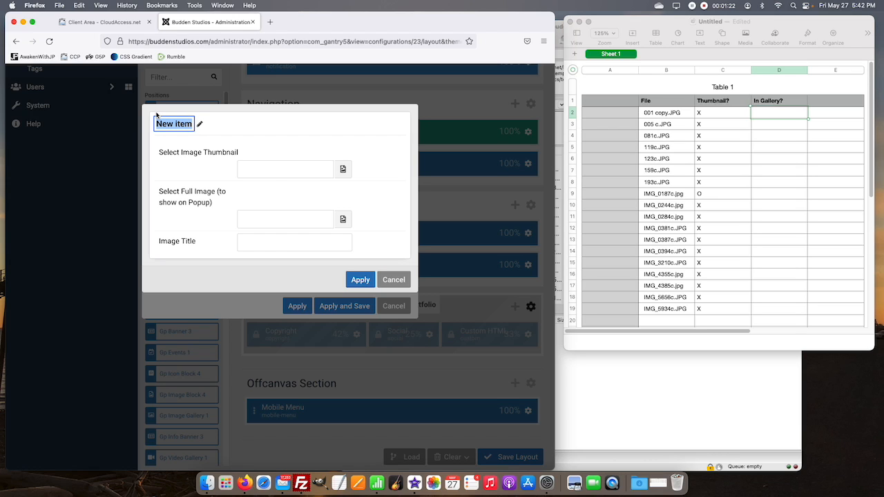
type("001")
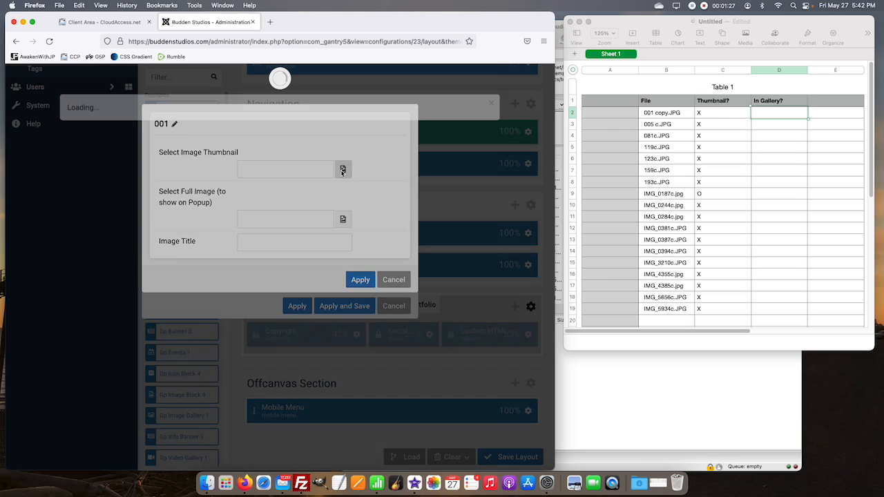
Step: Set the 001 item's thumbnail to 001 c Thumbnail.jpeg from the Thumbnails folder inside Ink and Marker Art
left_click(342, 170)
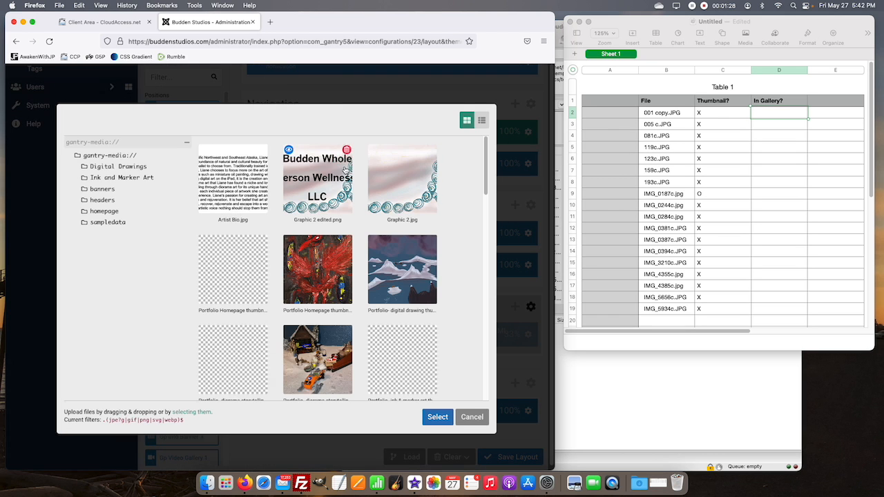
left_click(120, 178)
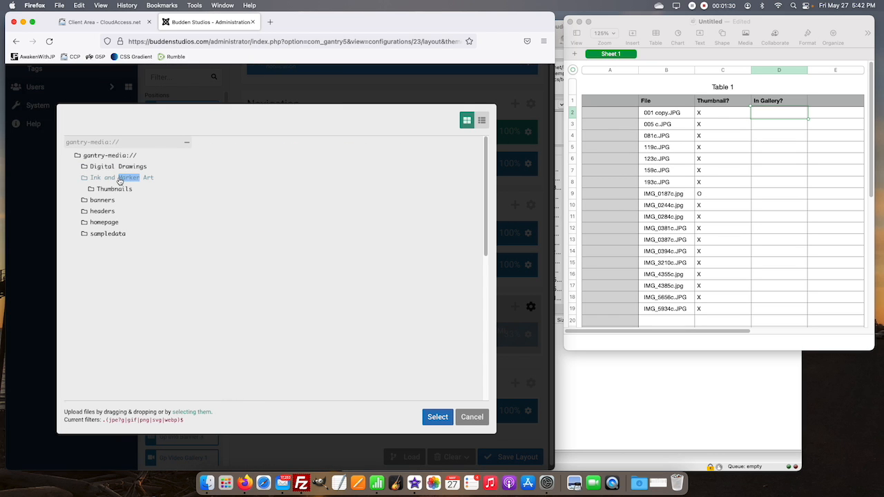
double_click(124, 191)
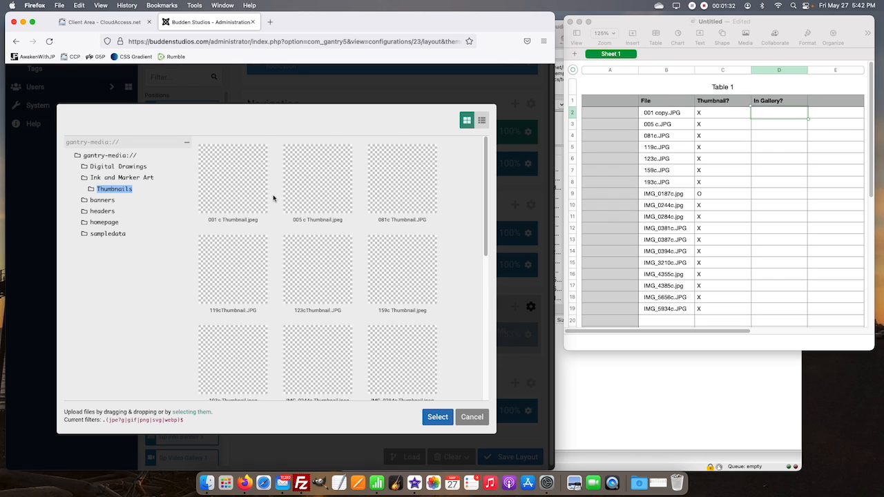
left_click(247, 193)
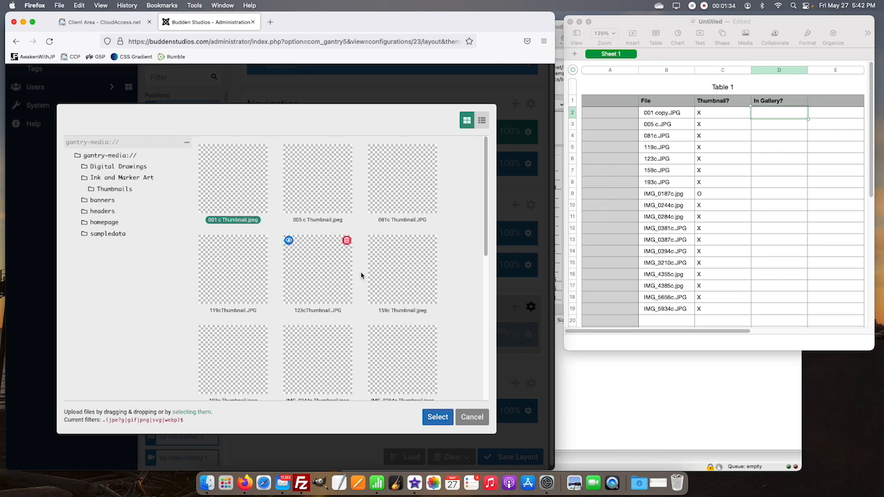
left_click(433, 417)
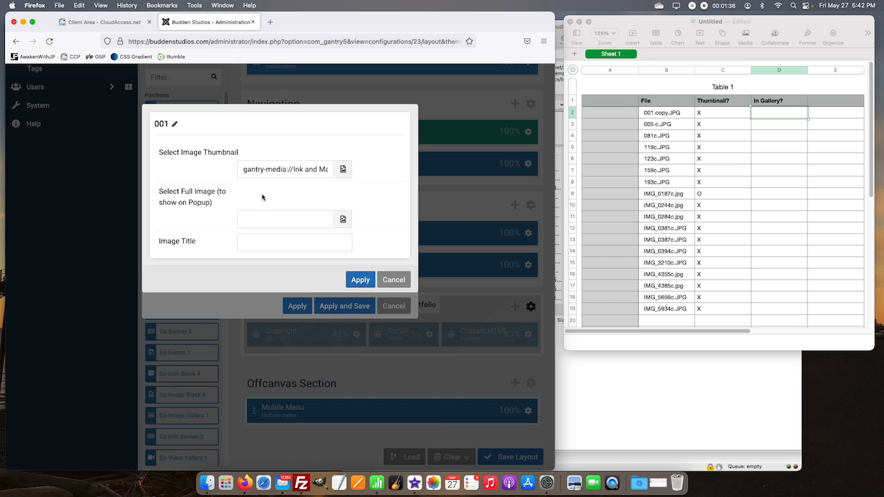
Step: Set the 001 item's full popup image to 001 c.JPG from Ink and Marker Art and apply the item with a blank title
left_click(343, 221)
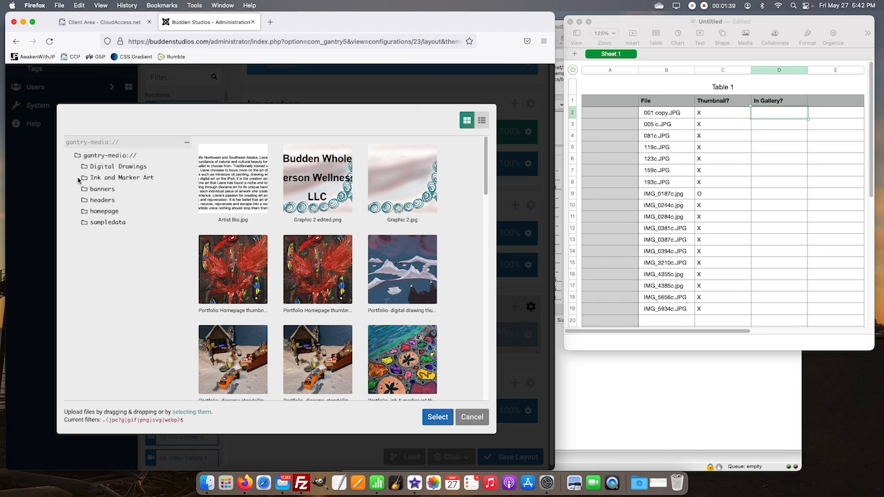
double_click(109, 178)
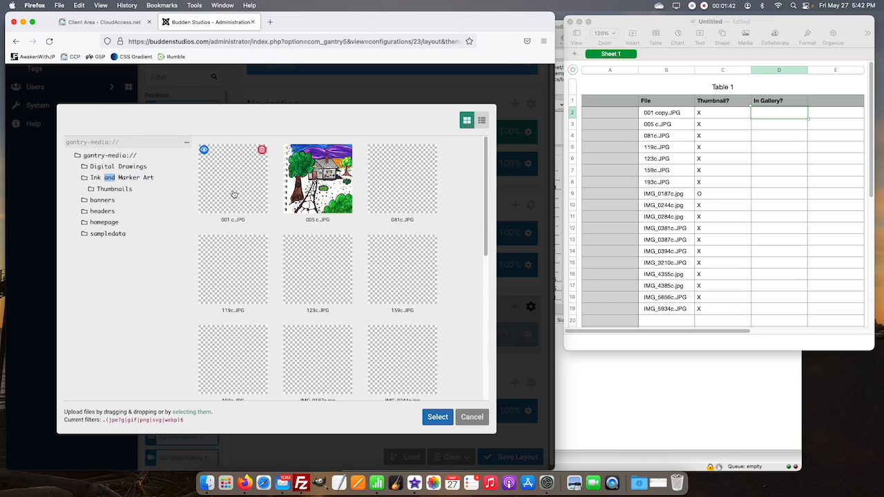
left_click(234, 201)
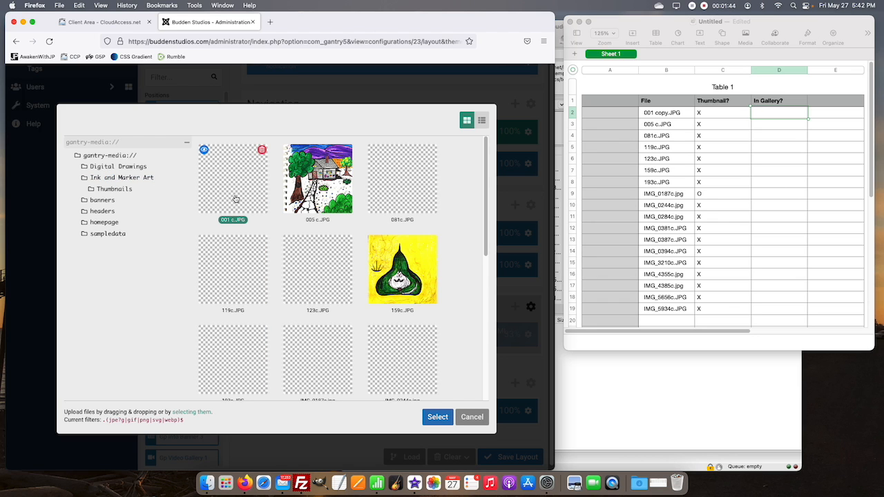
left_click(441, 421)
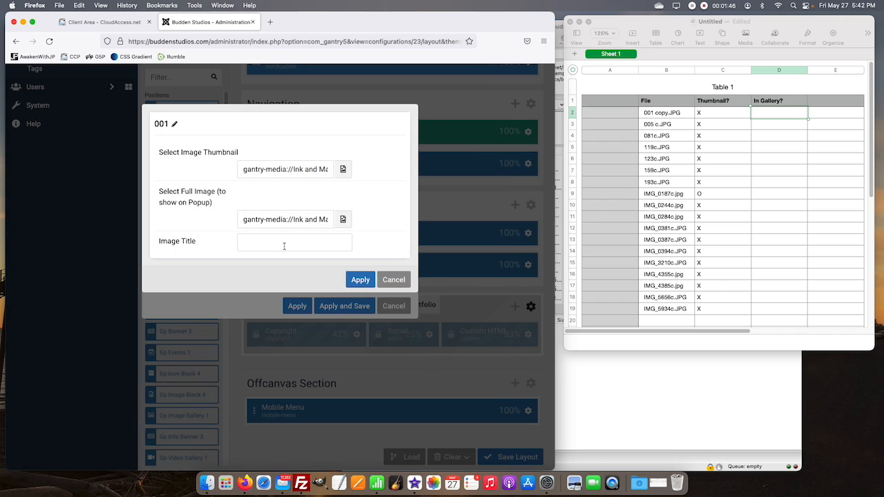
left_click(265, 241)
left_click(360, 280)
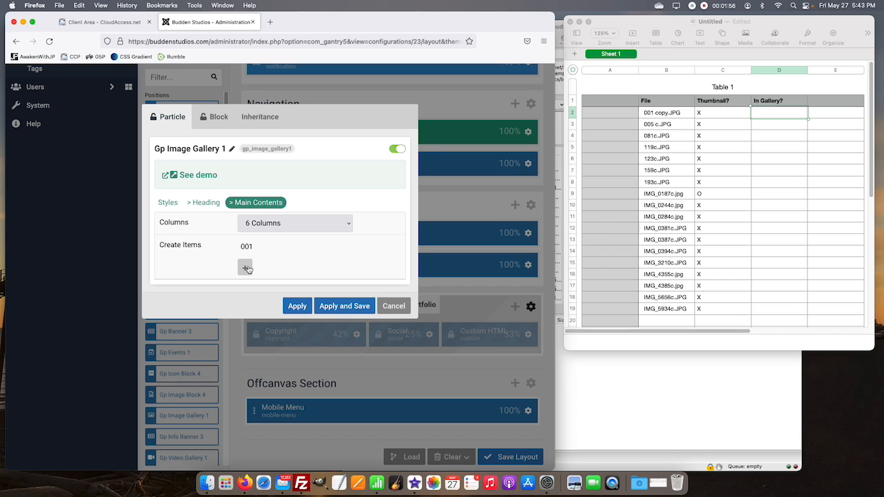
Step: Add a second gallery item named 005 and open its settings
left_click(246, 268)
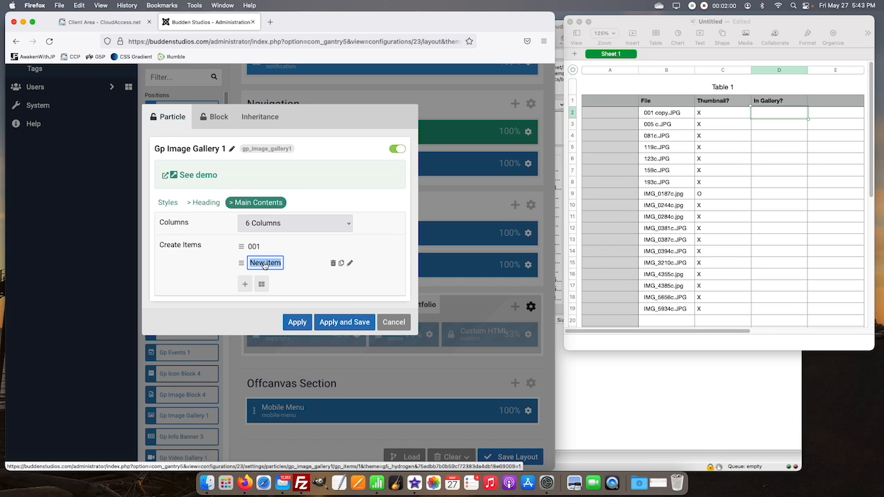
type("005")
key("Return")
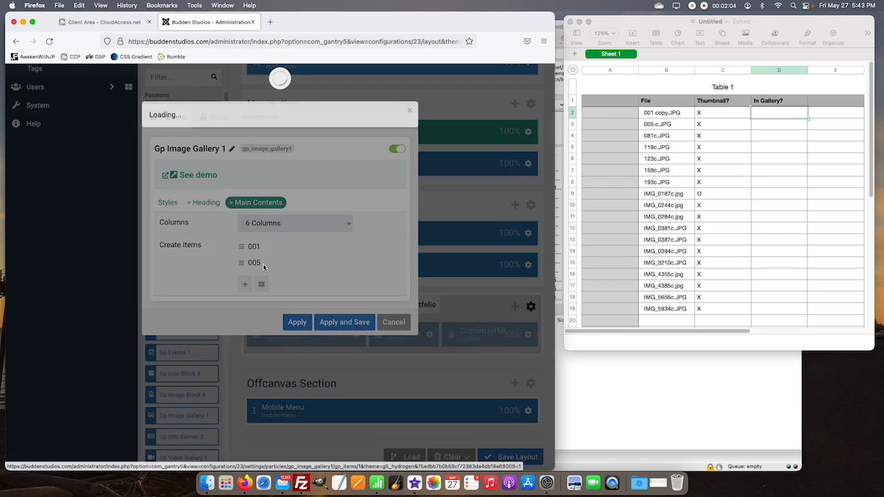
left_click(263, 267)
Step: Set the 005 item's thumbnail to 005 c Thumbnail.jpeg from the Thumbnails folder inside Ink and Marker Art
left_click(343, 169)
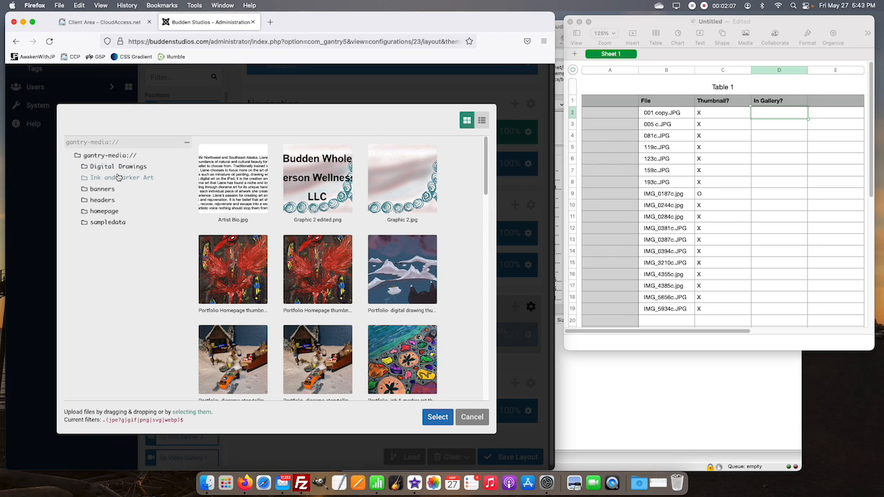
left_click(118, 179)
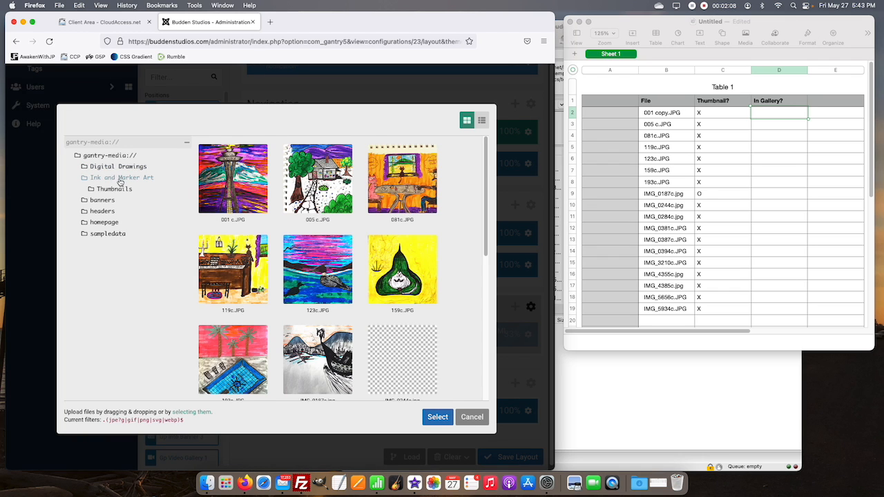
left_click(116, 190)
left_click(326, 190)
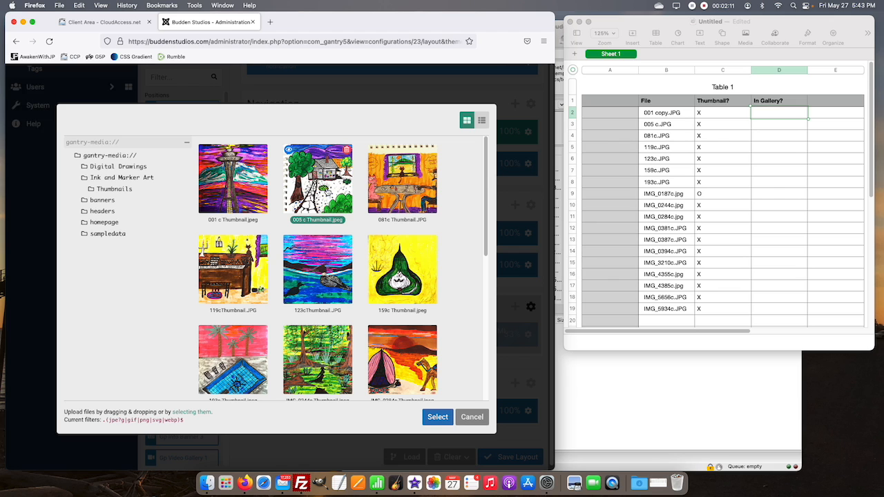
left_click(427, 420)
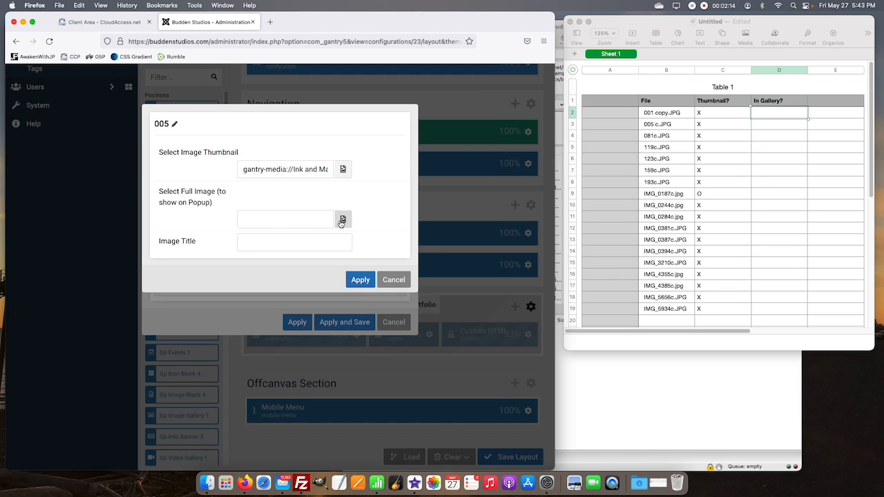
Step: Set the 005 item's full popup image to 005 c.JPG from Ink and Marker Art and apply the item with a blank title
left_click(342, 220)
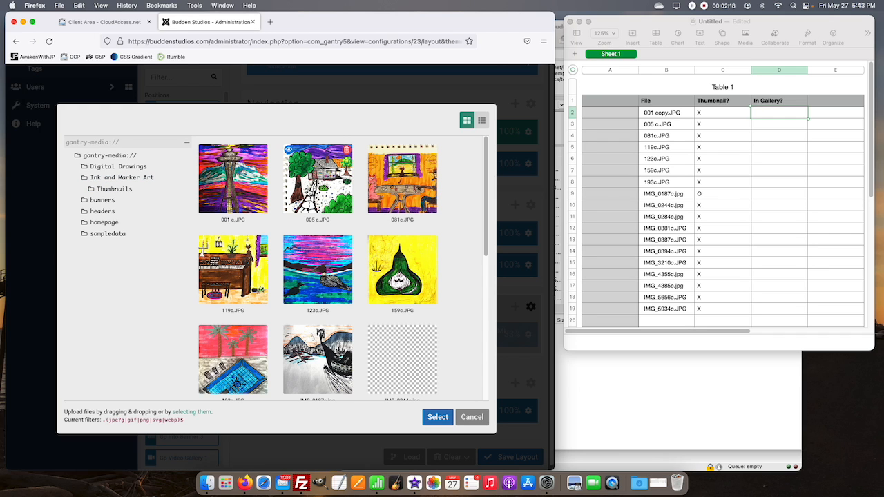
left_click(318, 185)
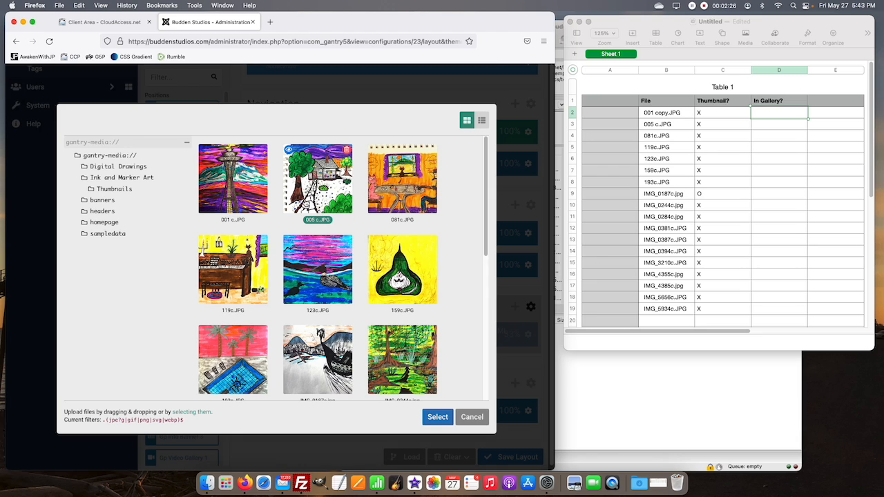
left_click(437, 417)
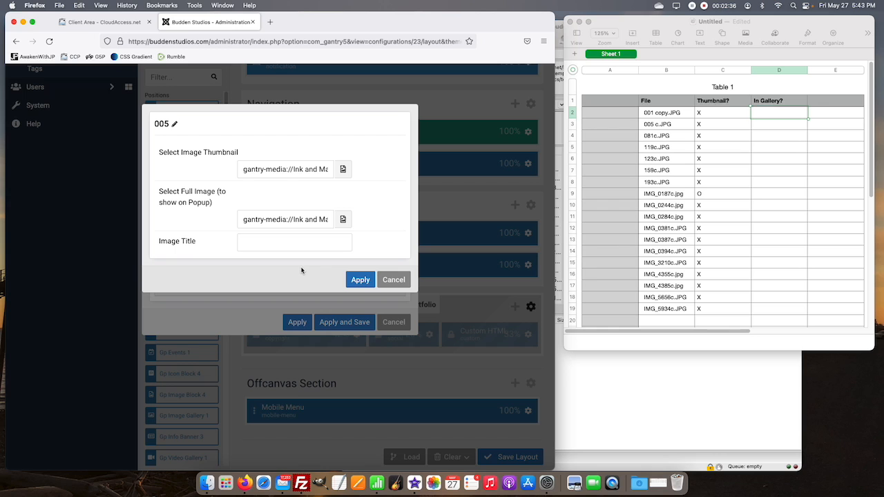
left_click(358, 279)
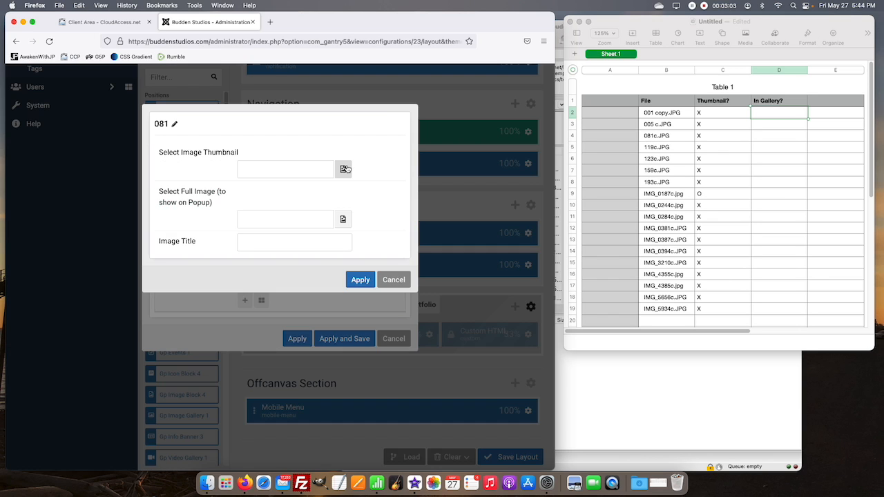
Step: Browse the Ink and Marker Art folder for the next gallery item's thumbnail
left_click(347, 169)
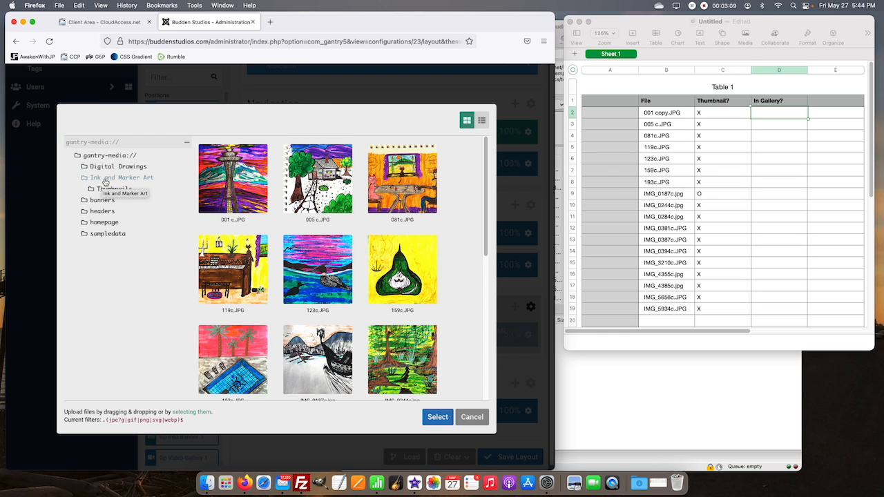
left_click(107, 182)
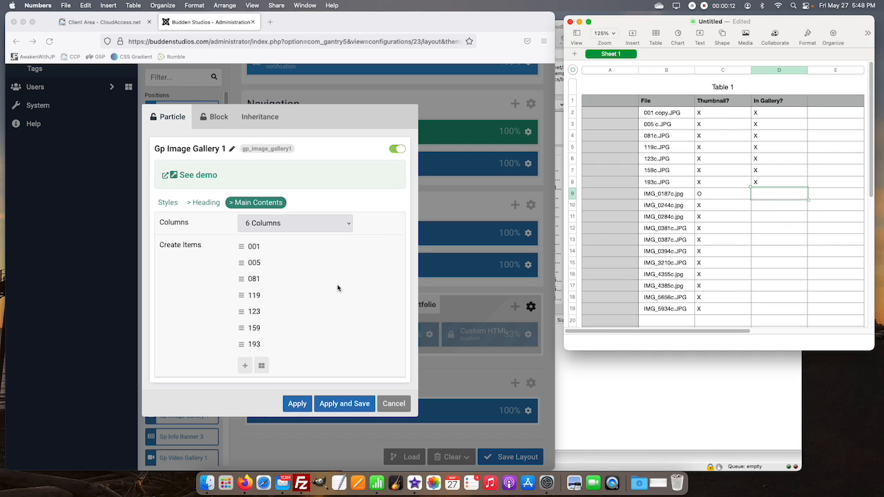
Step: Apply the Gp Image Gallery 1 settings with items 001 through 193 and save the layout
left_click(339, 286)
left_click(346, 404)
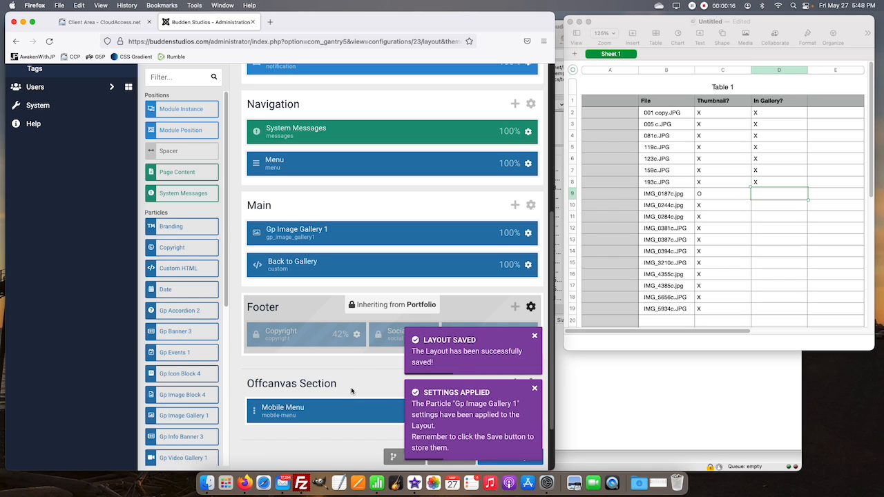
Step: Open the live Budden Studios site in a new browser tab and switch to it
scroll(351, 391, "up", 5)
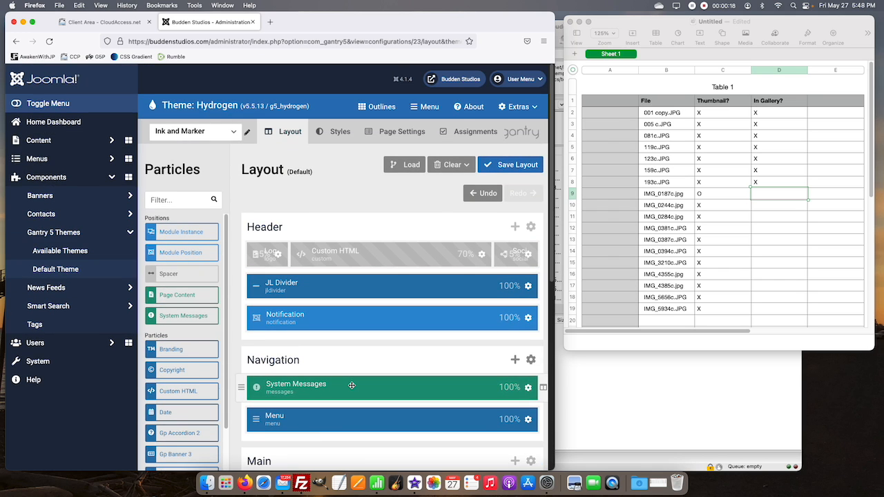
right_click(461, 85)
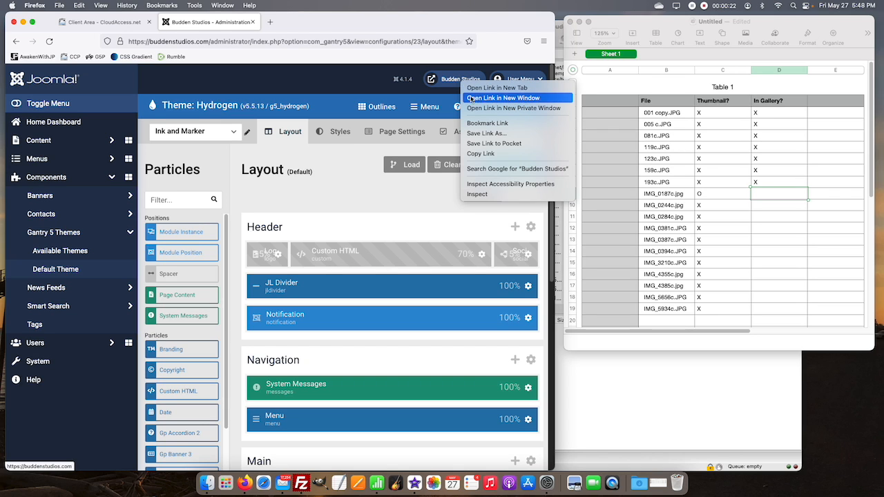
left_click(508, 88)
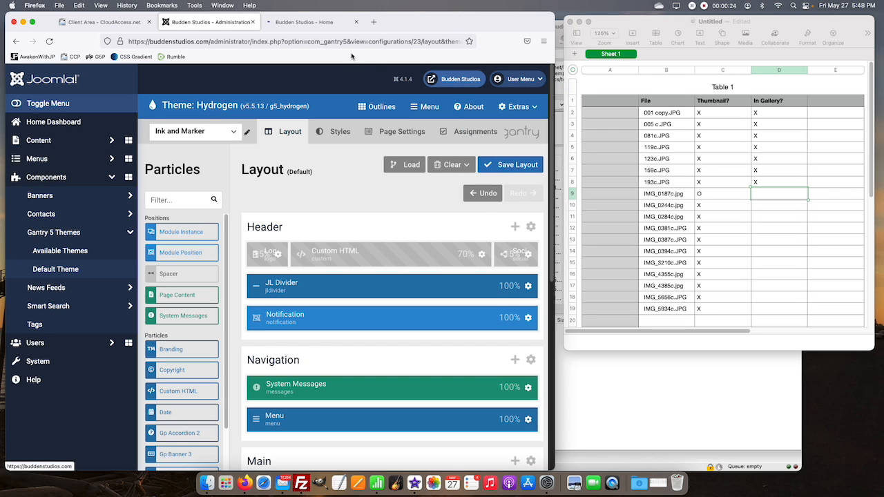
left_click(326, 23)
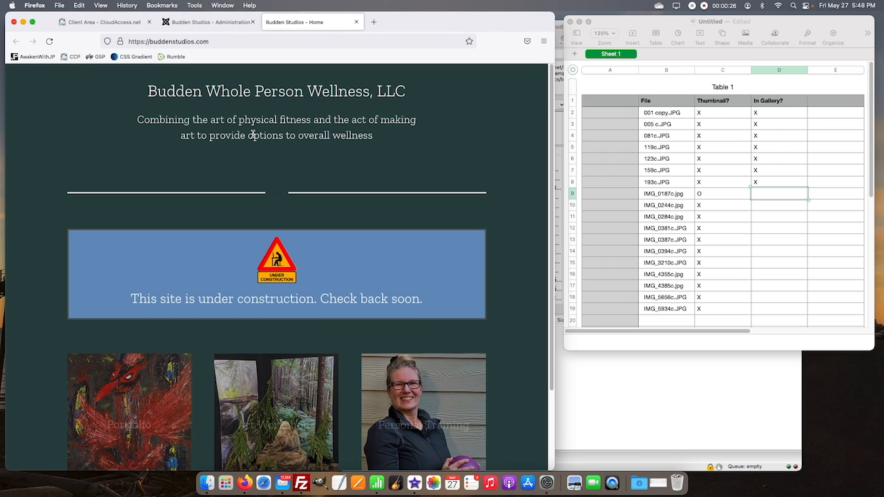
Step: Go through the Portfolio to the Ink and Marker Art page and examine how its gallery thumbnails are laid out
scroll(238, 266, "down", 2)
left_click(151, 377)
scroll(207, 366, "down", 2)
left_click(275, 385)
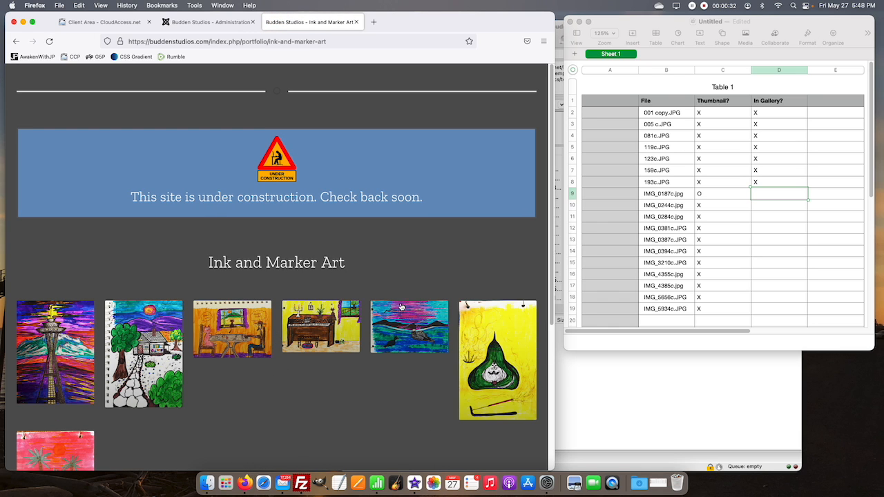
scroll(346, 365, "down", 4)
scroll(346, 367, "down", 3)
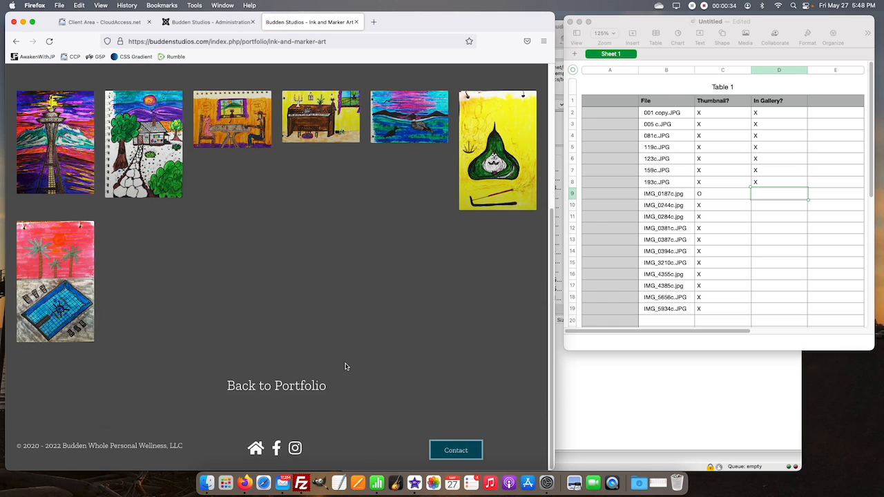
scroll(346, 367, "up", 2)
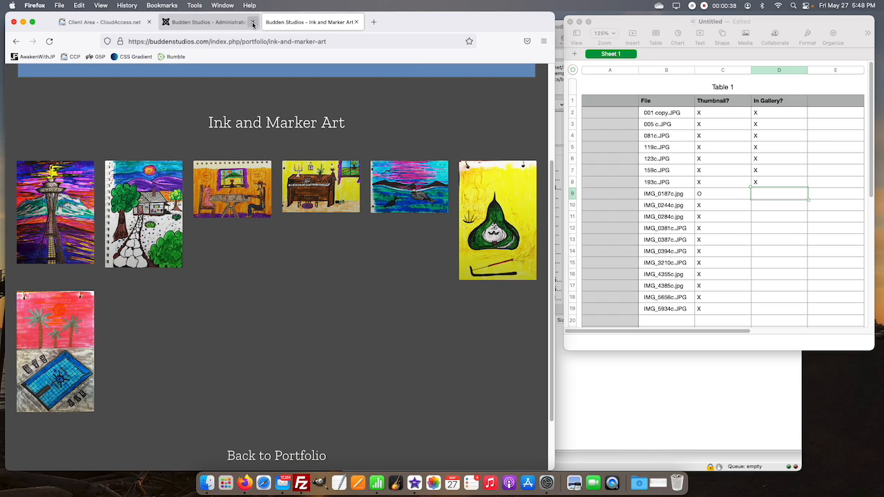
Step: Return to the Joomla administration page and open the Main Contents settings of Gp Image Gallery 1
left_click(227, 23)
scroll(399, 206, "down", 2)
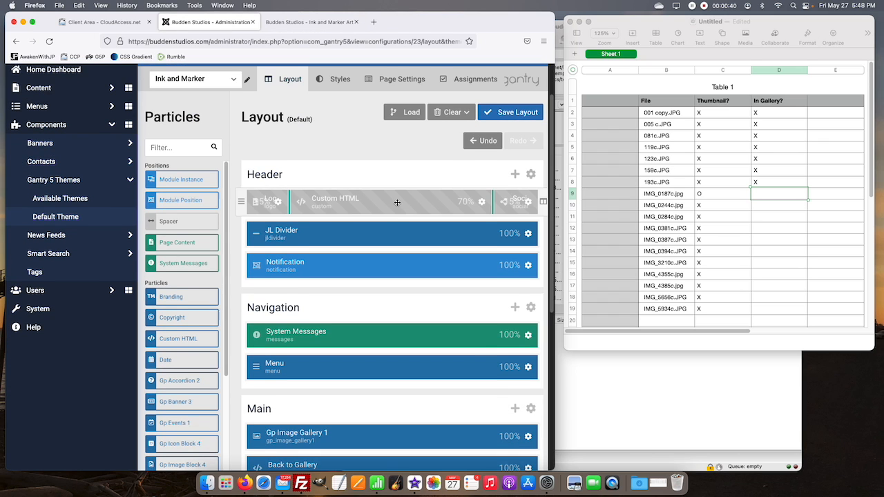
scroll(450, 214, "down", 3)
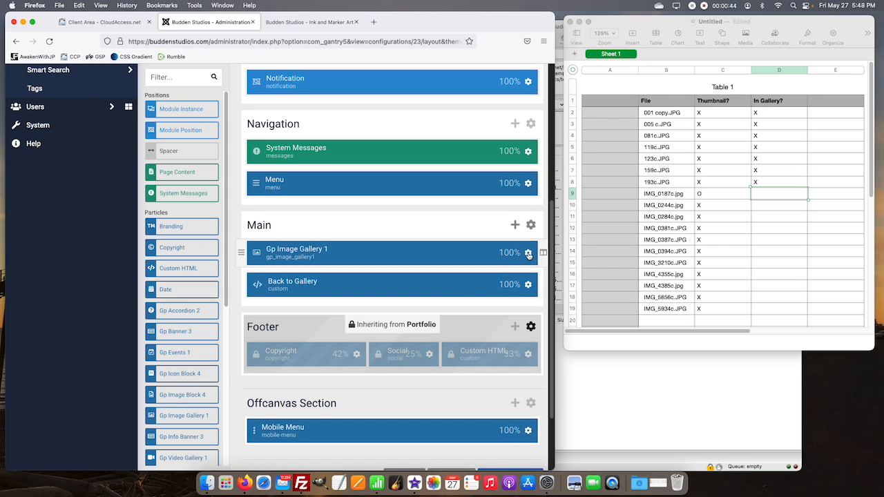
left_click(528, 253)
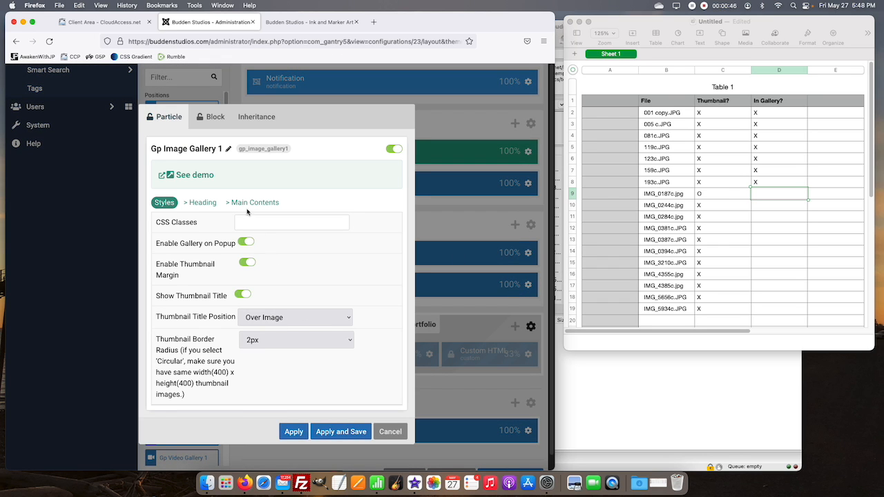
left_click(255, 203)
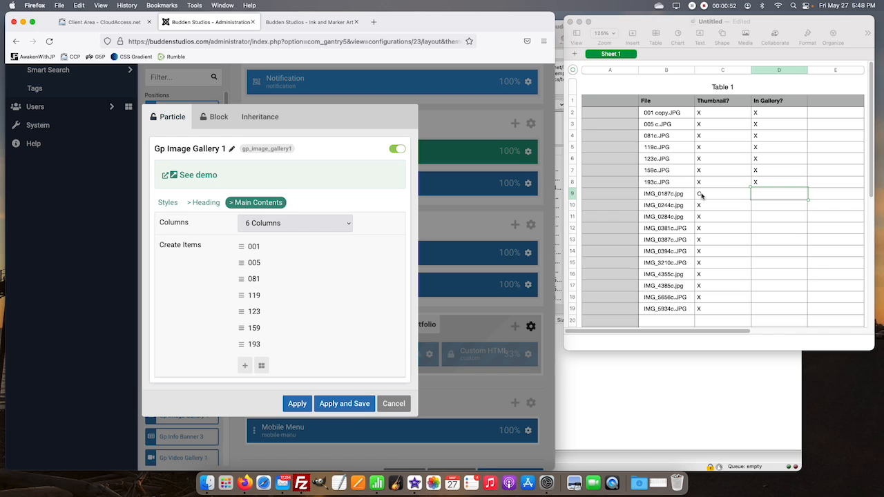
Step: Add a gallery item named 0187 after item 193 and open its settings
left_click(245, 365)
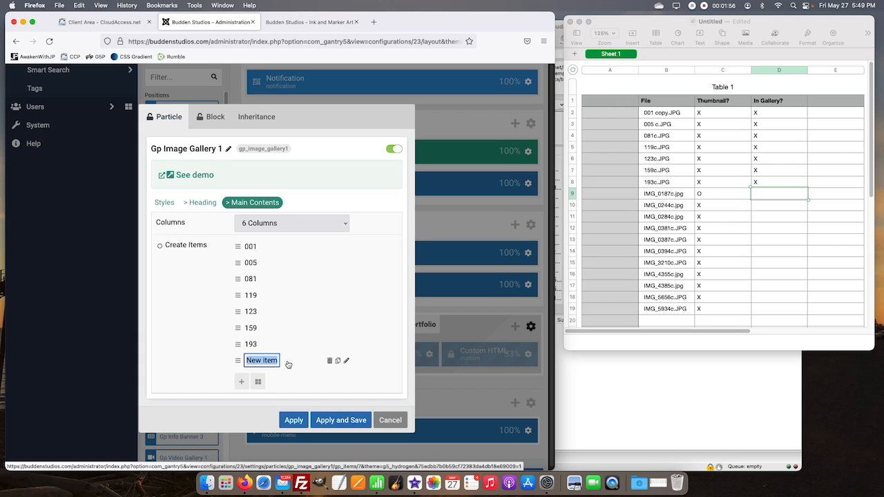
type("0187")
key("Return")
left_click(261, 362)
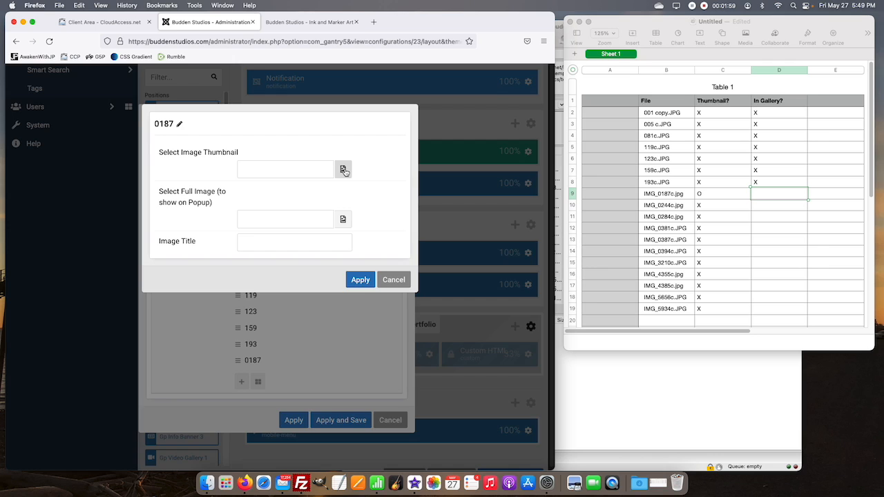
Step: Set the 0187 item's thumbnail to the full-size IMG_0187c.jpg from the Ink and Marker Art folder
left_click(343, 170)
left_click(136, 179)
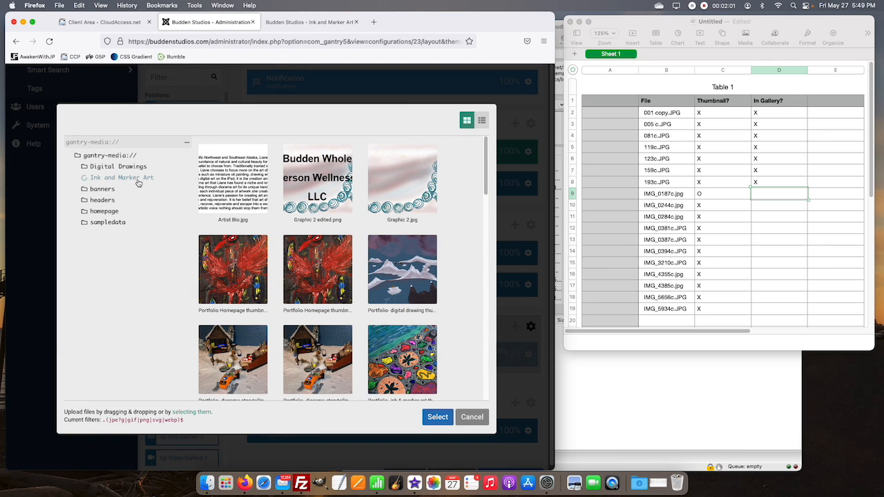
scroll(370, 398, "down", 5)
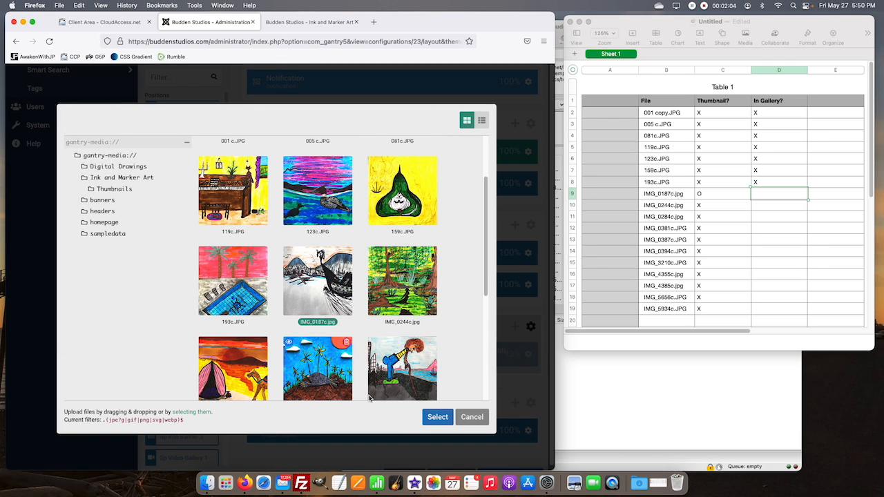
left_click(428, 417)
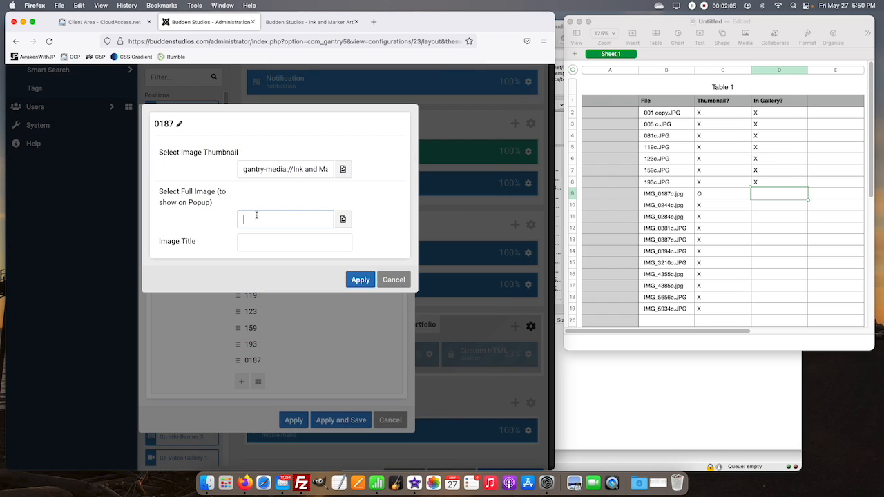
Step: Set the 0187 item's full popup image to IMG_0187c.jpg from Ink and Marker Art, then apply the item and save the gallery
left_click(343, 219)
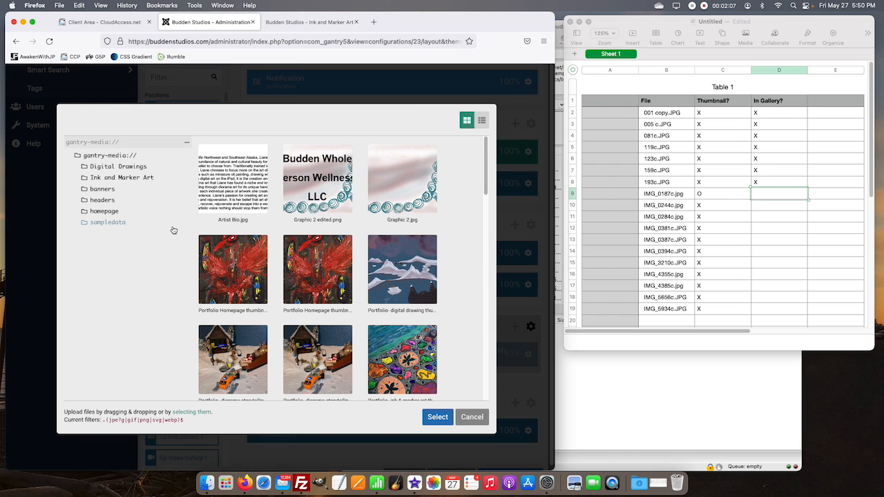
left_click(122, 177)
left_click(317, 359)
left_click(437, 417)
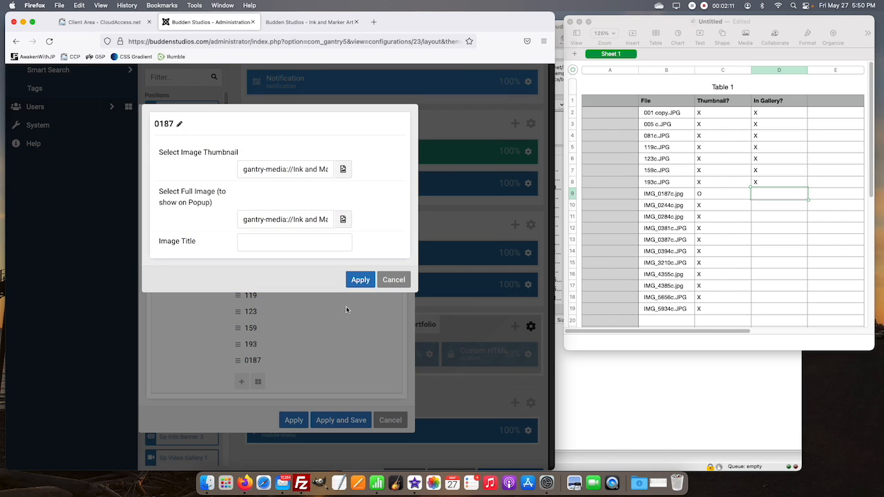
left_click(359, 279)
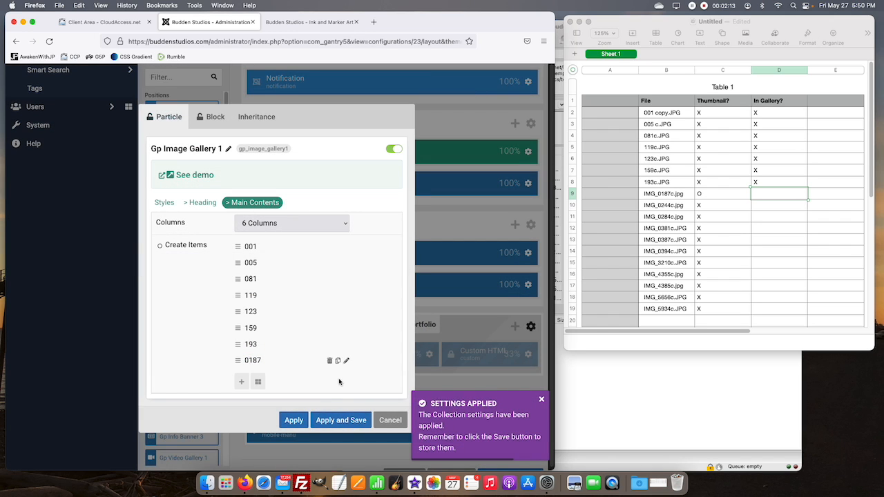
left_click(338, 421)
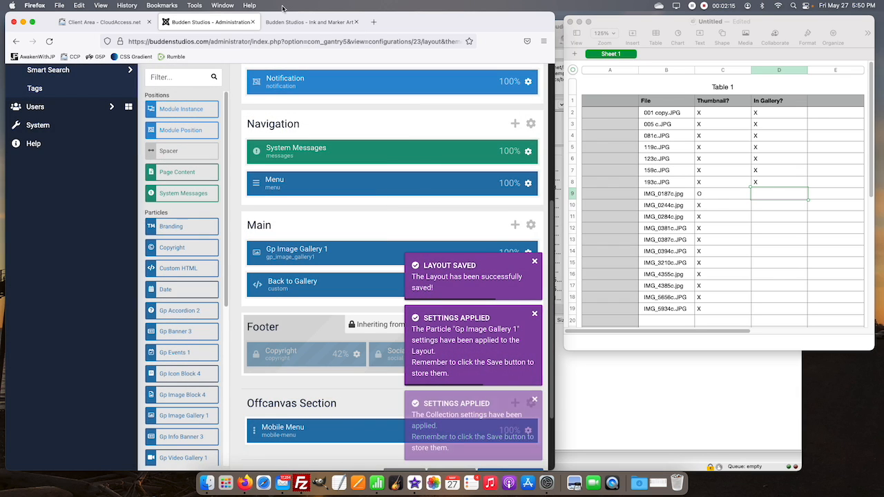
Step: Reload the live Ink and Marker Art page and check how the 0187 artwork appears in the gallery
left_click(287, 23)
left_click(49, 42)
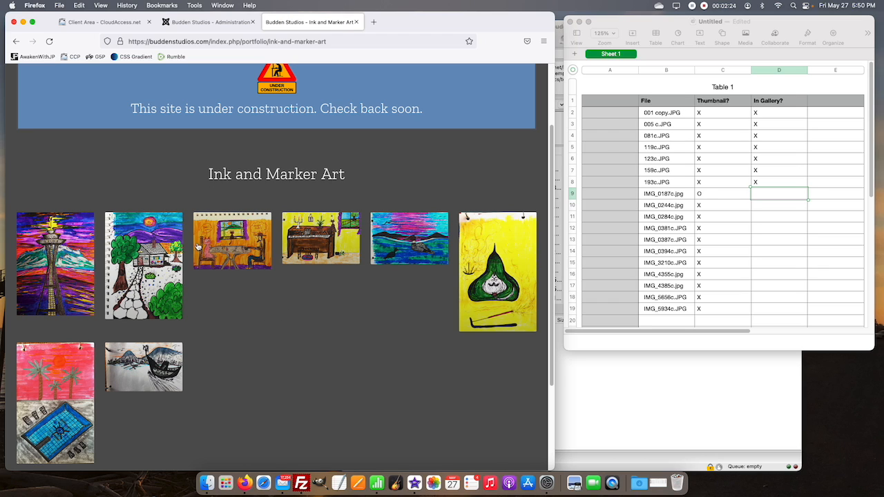
scroll(324, 349, "down", 3)
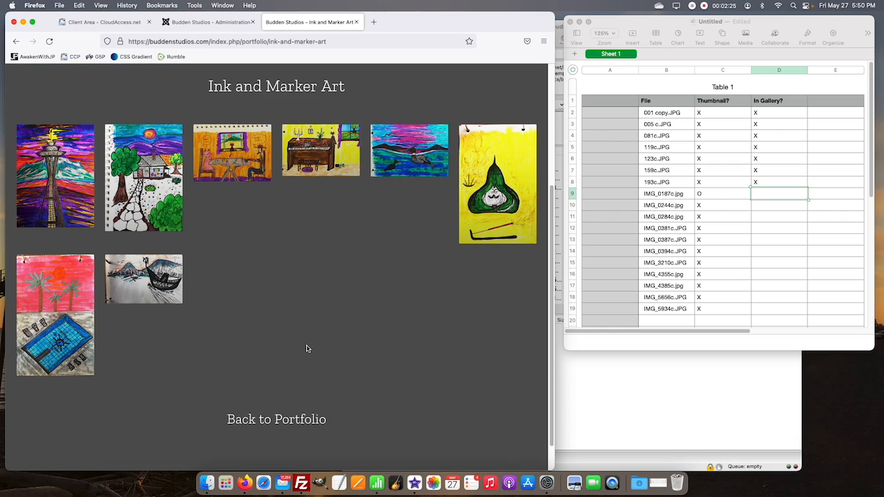
scroll(307, 349, "up", 2)
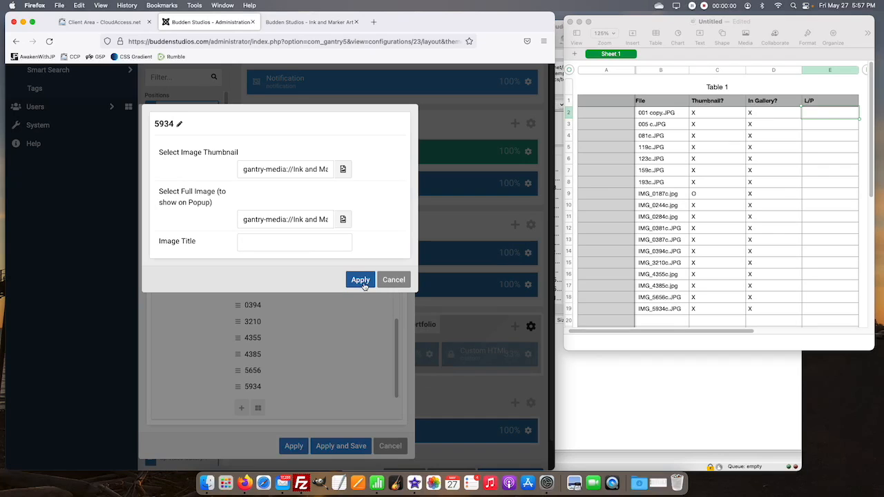
Step: Apply the 5934 item's images with a blank title and save the image gallery to the layout
left_click(361, 282)
left_click(343, 445)
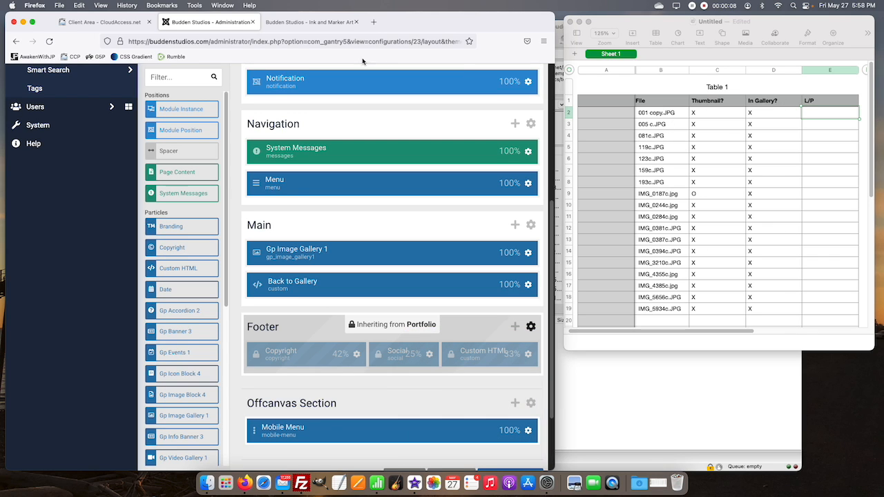
Step: Reload the live Ink and Marker Art page and examine how the portrait and landscape artworks line up in the gallery rows
left_click(297, 23)
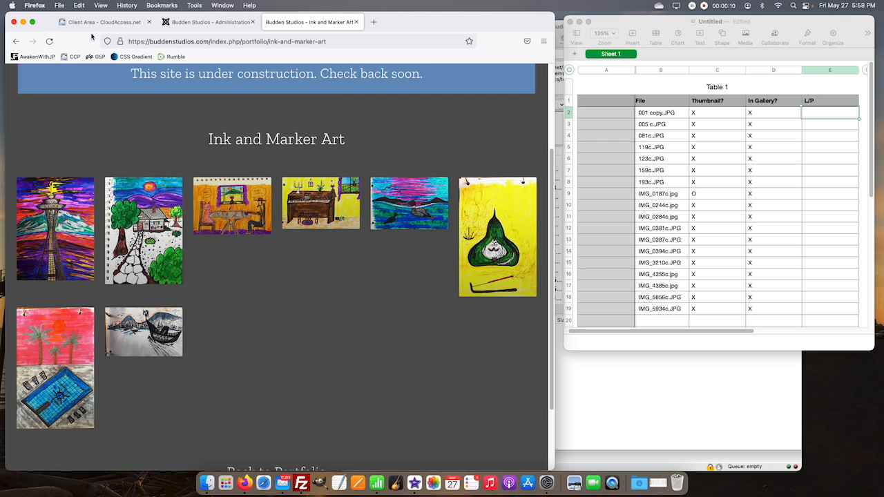
left_click(50, 42)
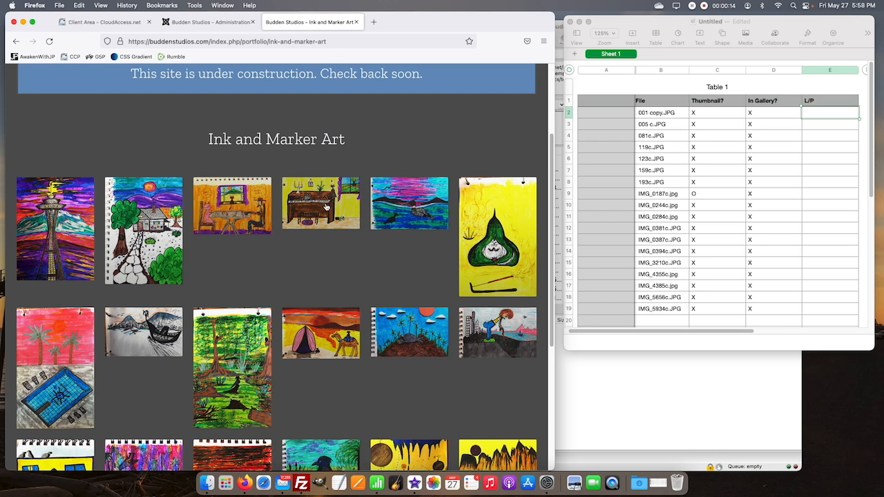
scroll(483, 276, "down", 3)
scroll(507, 290, "down", 4)
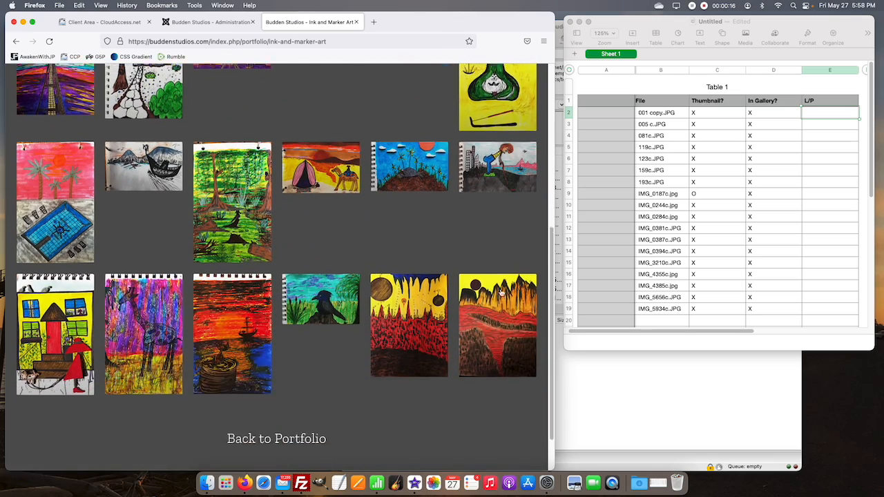
scroll(504, 292, "up", 2)
scroll(500, 293, "up", 1)
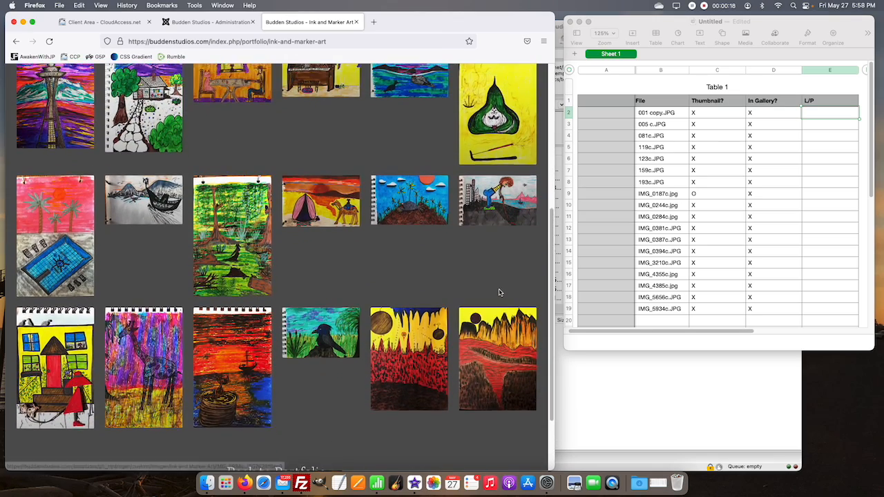
scroll(499, 293, "down", 1)
scroll(166, 280, "down", 1)
scroll(167, 279, "up", 4)
scroll(173, 279, "down", 3)
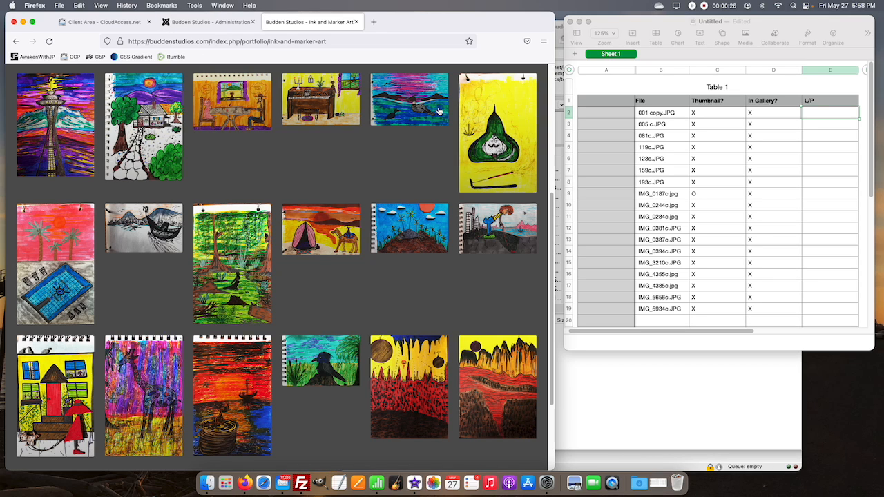
Step: Review the Gp Image Gallery 1 column options and item order, then leave its settings without applying anything
left_click(212, 23)
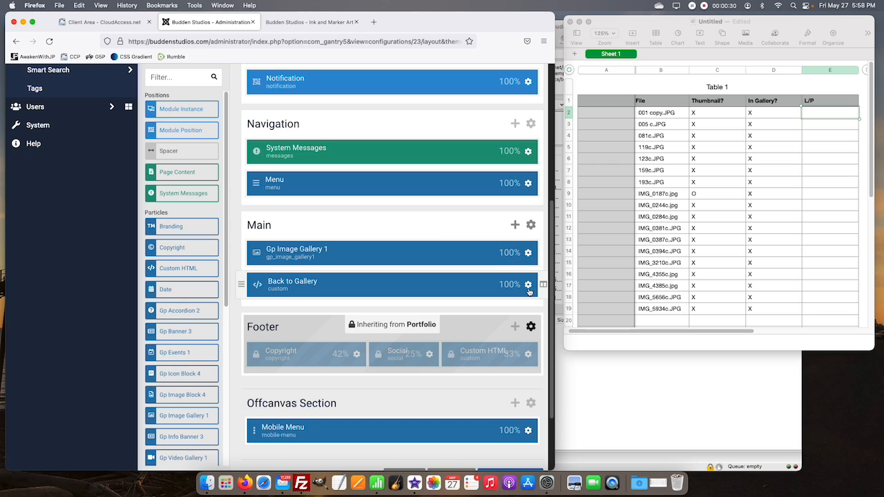
left_click(528, 254)
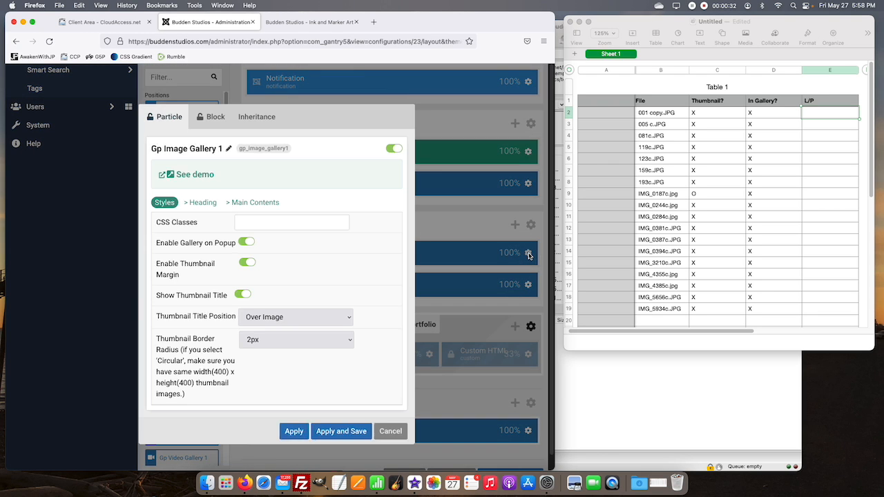
left_click(255, 203)
left_click(262, 223)
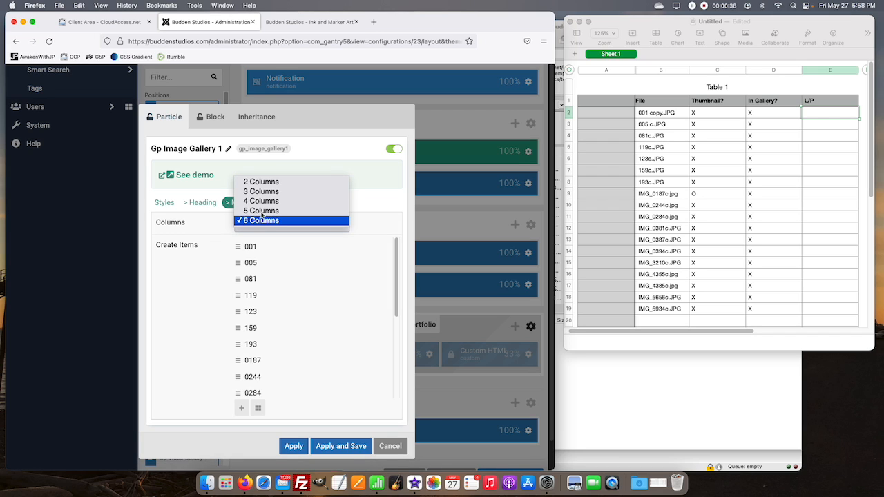
left_click(264, 220)
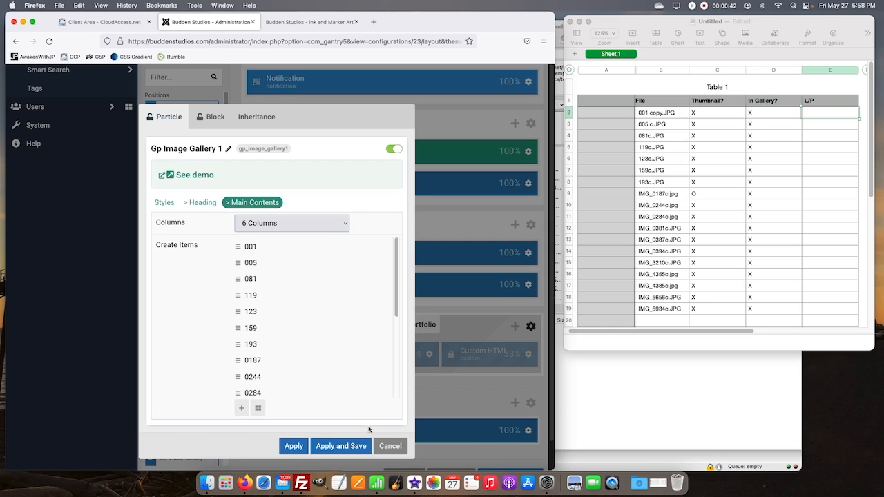
left_click_drag(239, 264, 237, 247)
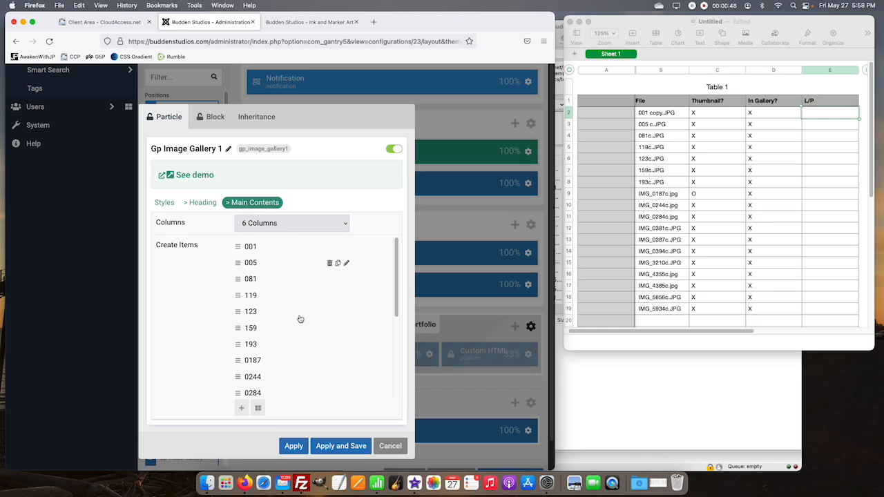
left_click(386, 446)
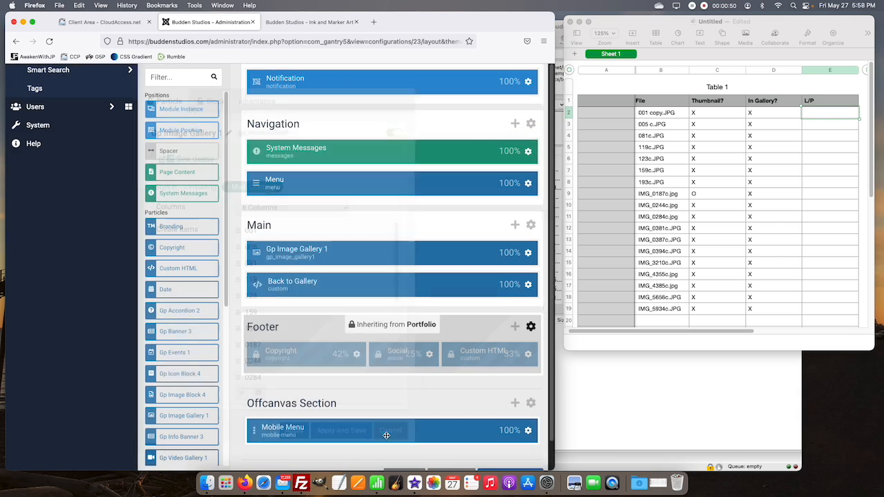
Step: Using the live gallery as reference, fill the spreadsheet's L/P column for 001 copy through 193c with P, P, L, L, L, P, P
left_click(324, 22)
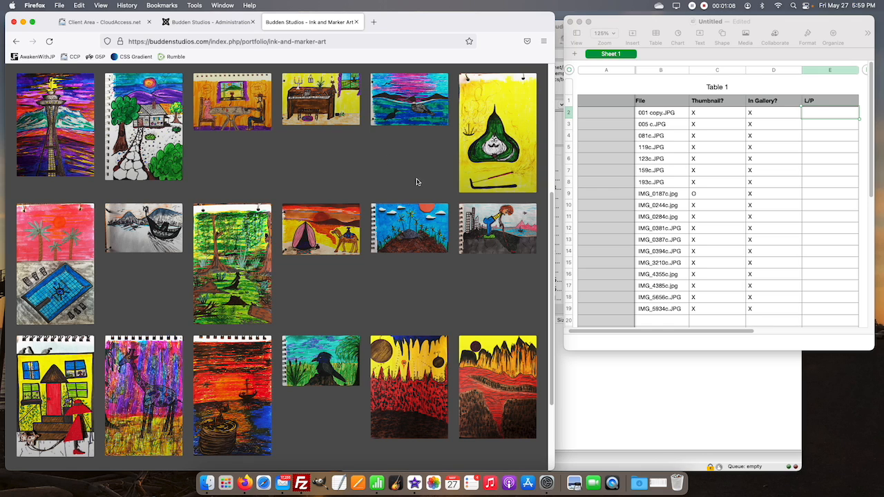
left_click(831, 118)
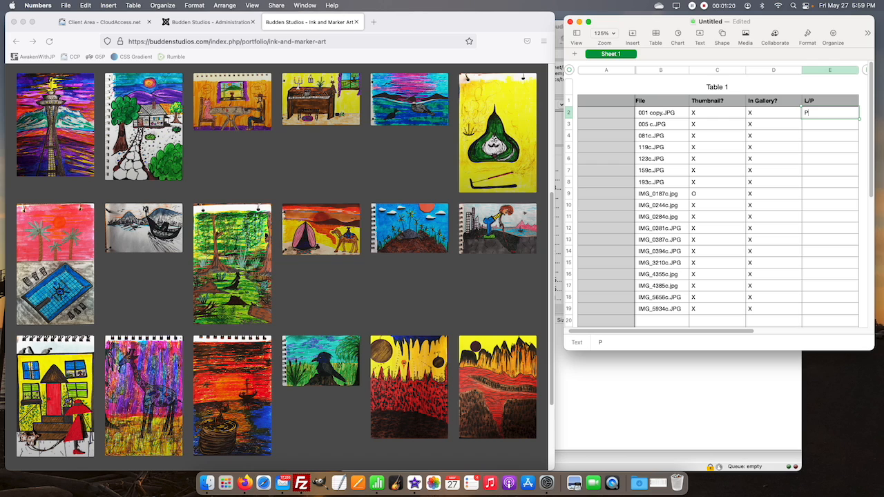
key("Return")
key("Return")
key("Return")
key("Return")
key("Return")
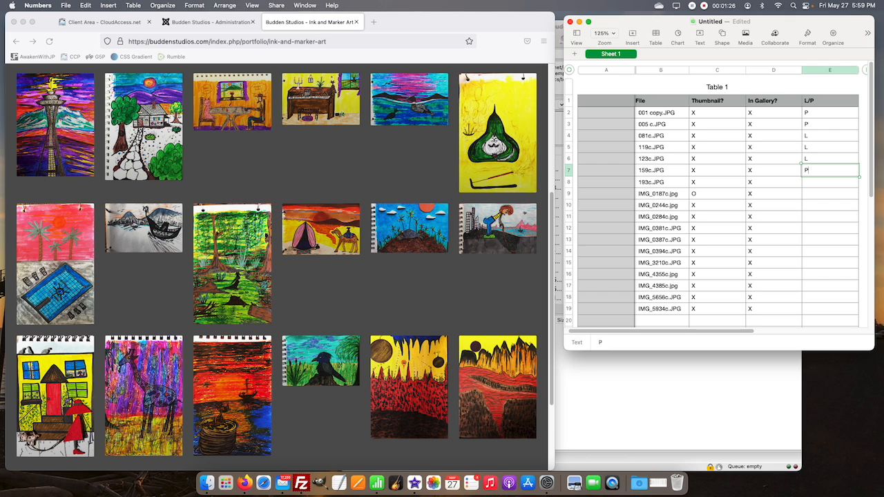
key("Return")
Step: Fill the L/P column for IMG_0187c through IMG_0387c with L, P, L, L, L
key("Return")
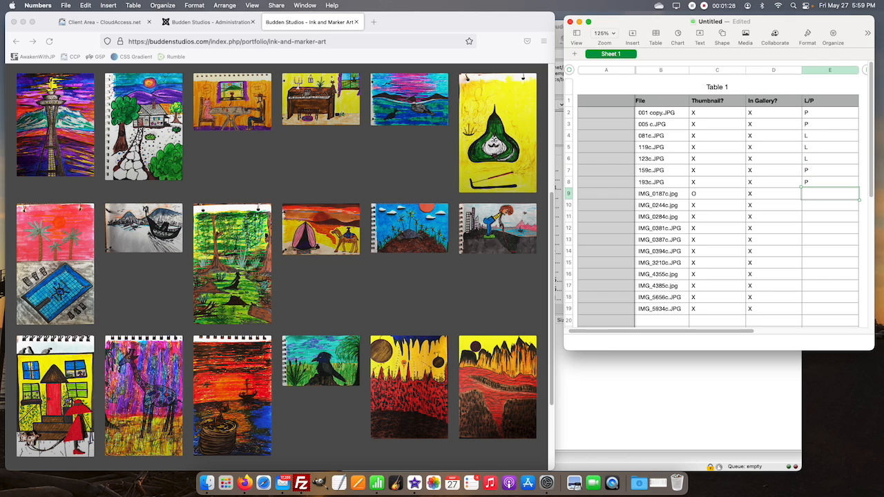
key("Return")
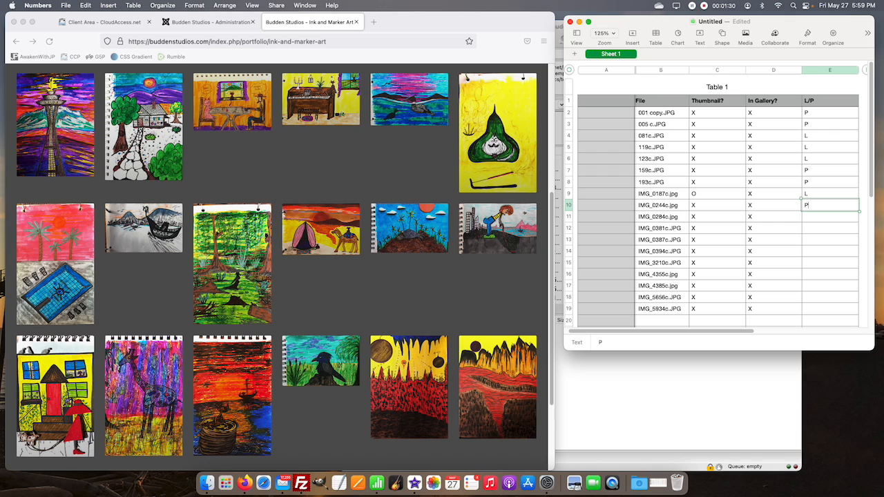
key("Return")
key("Return")
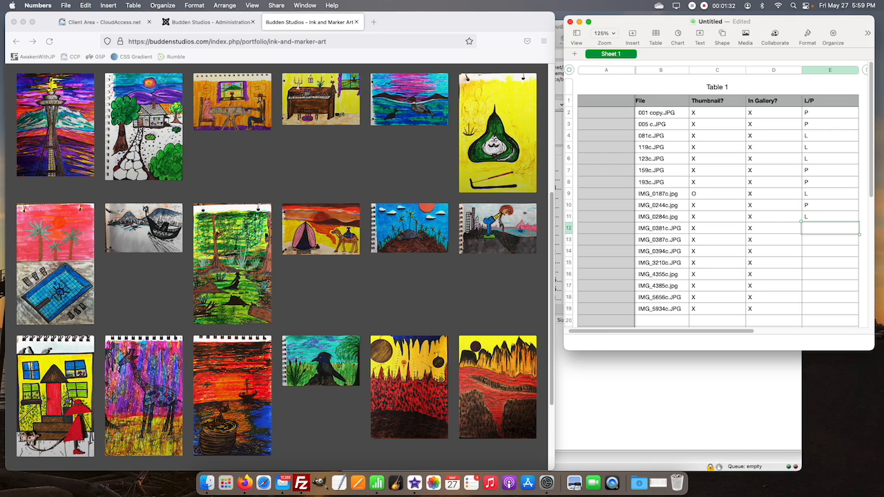
key("Return")
Step: Fill the L/P column for IMG_0394c through IMG_5934c with P, P, P, L, P, P
key("Return")
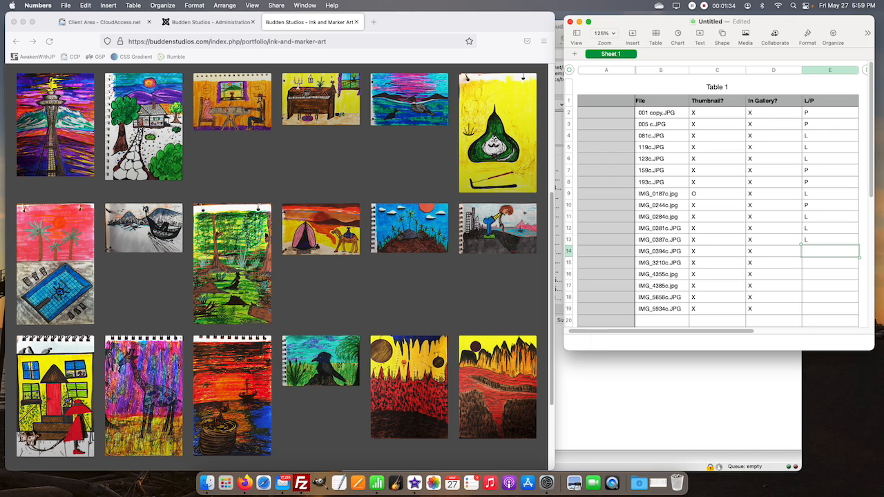
key("Return")
key("Return")
key("Return")
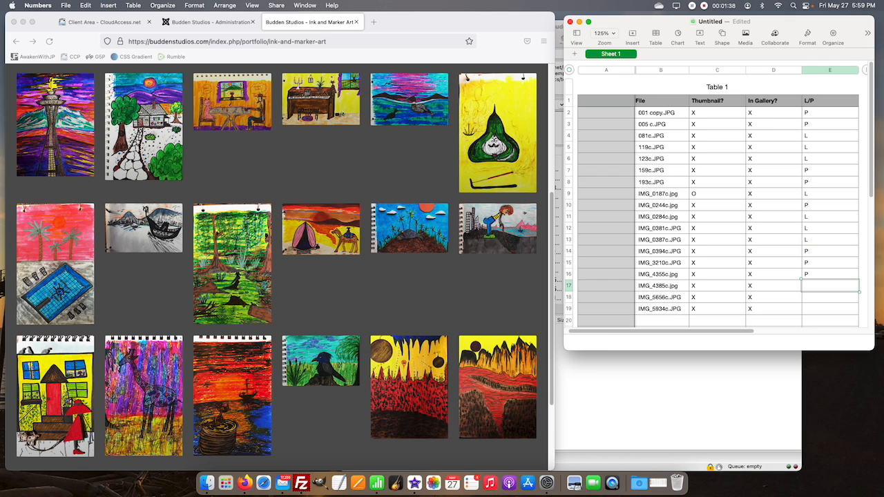
key("Return")
key("Return")
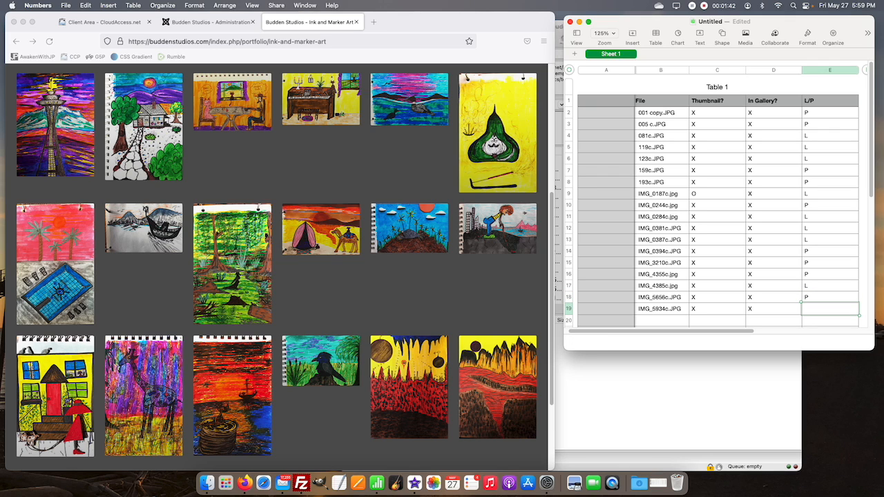
type("P")
key("Return")
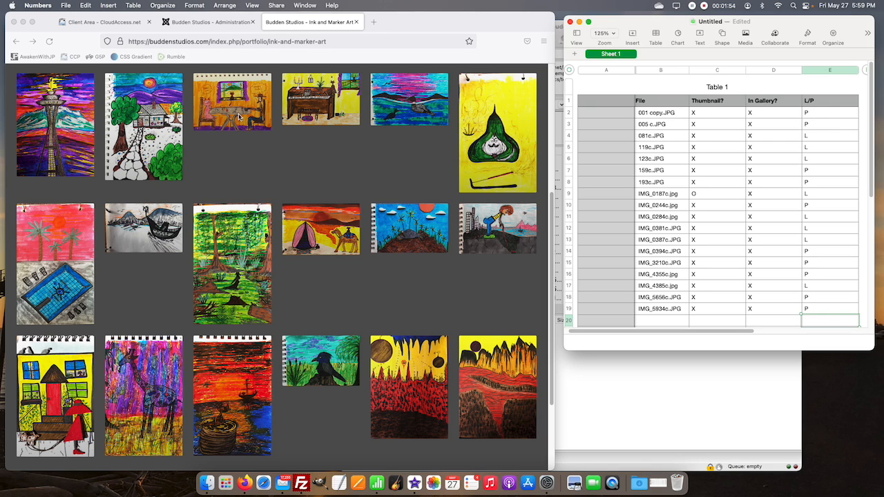
Step: In the Gp Image Gallery 1 item list, move items 159 and 193 directly after 005
left_click(214, 28)
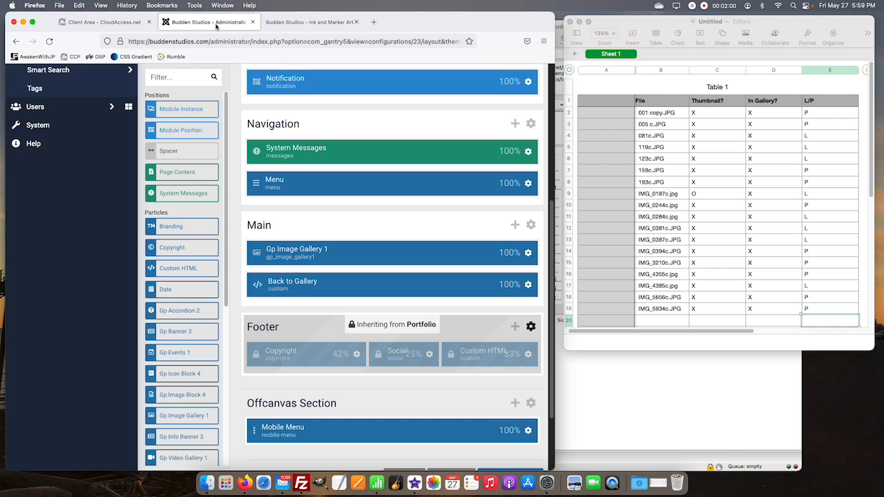
left_click(527, 253)
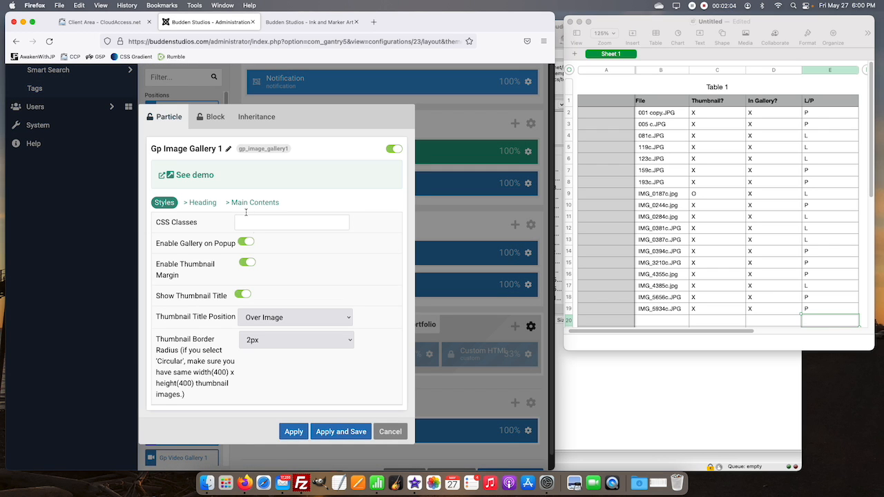
left_click(253, 202)
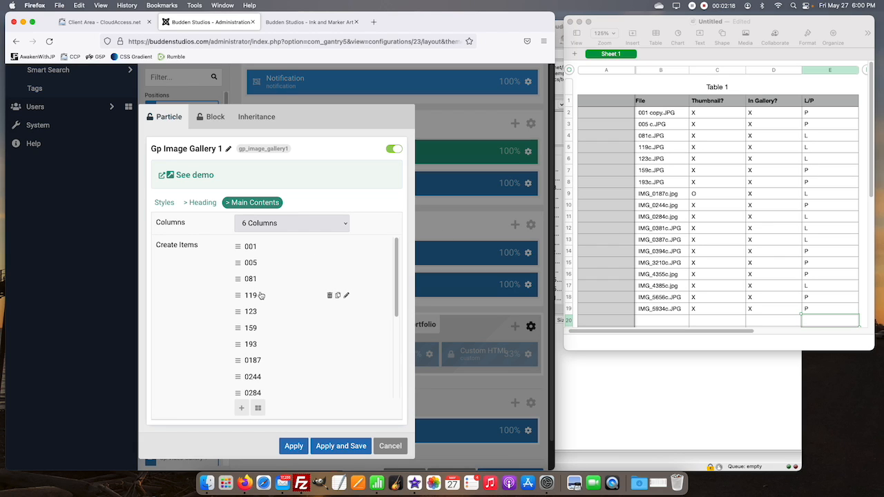
left_click_drag(238, 327, 242, 273)
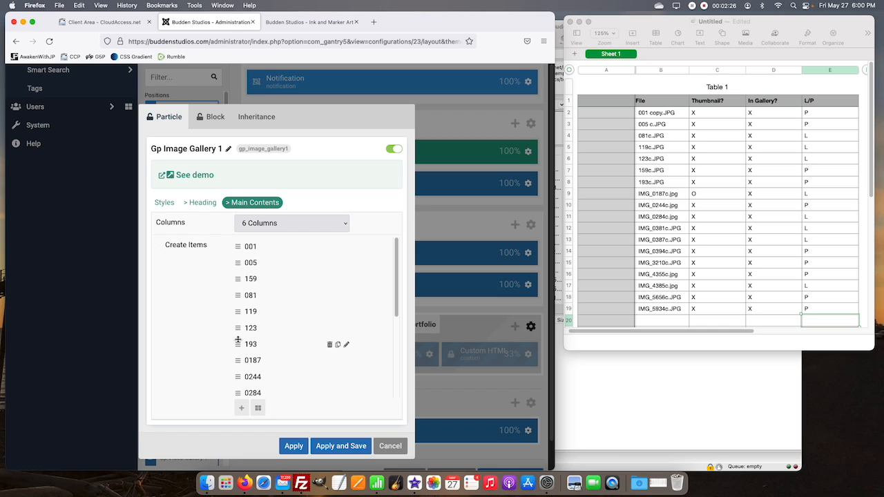
left_click_drag(237, 340, 239, 294)
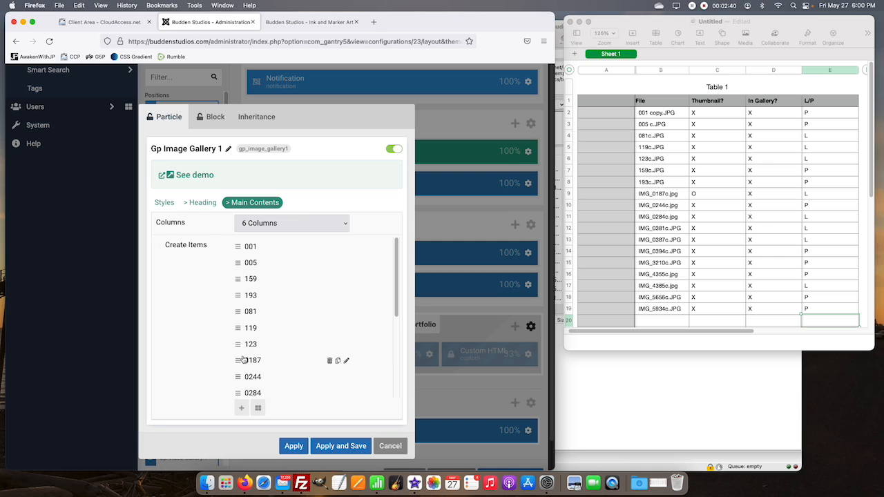
Step: Move gallery items 0244 and 0394 directly after 193, then apply and save the gallery to the layout
left_click_drag(243, 376, 246, 307)
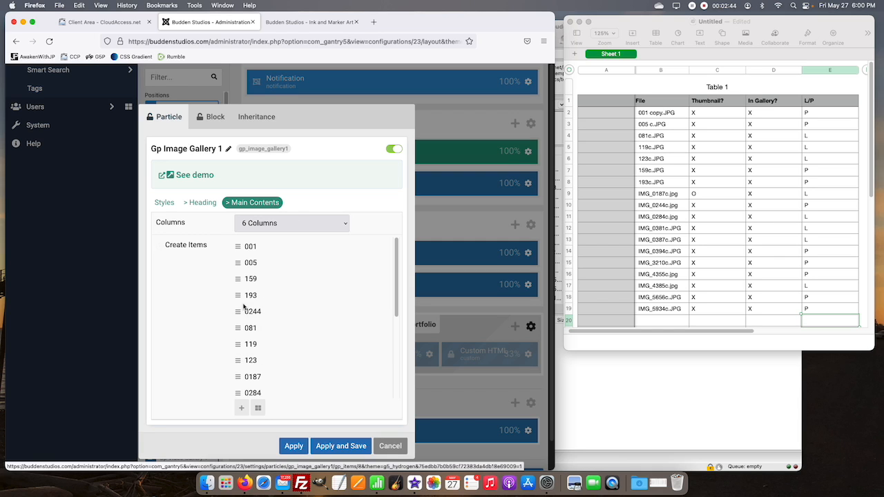
scroll(237, 354, "down", 5)
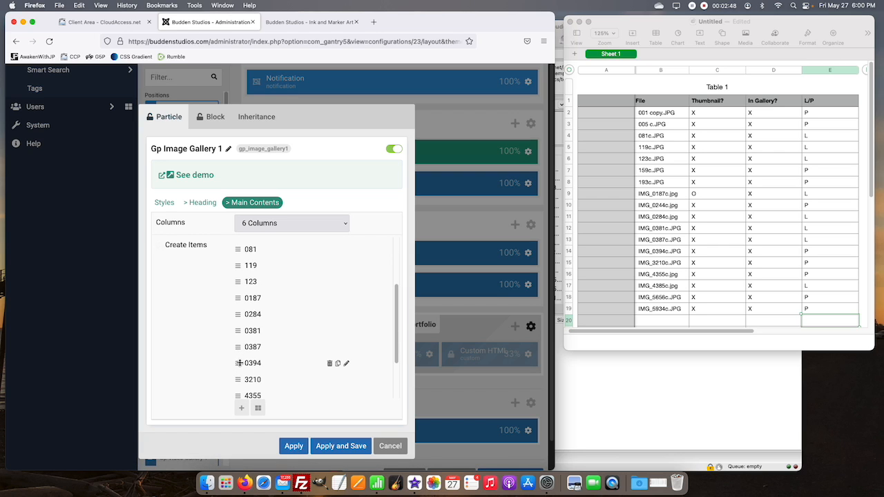
left_click_drag(238, 360, 242, 330)
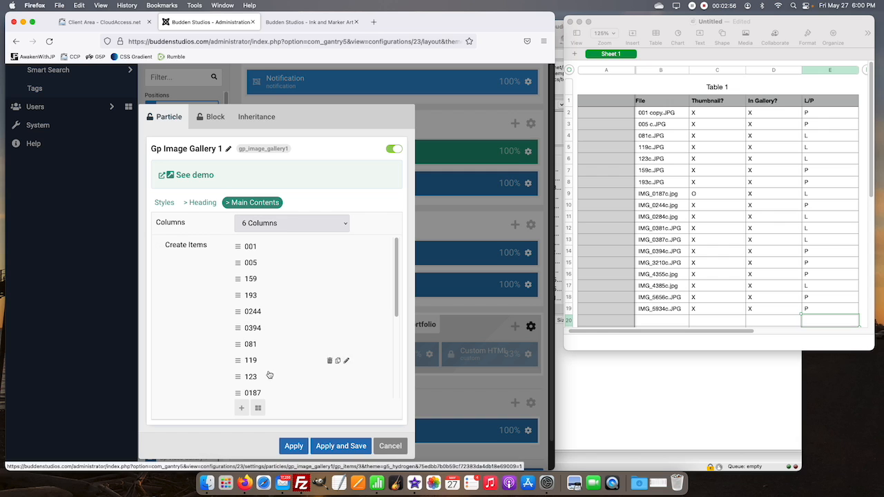
left_click(345, 446)
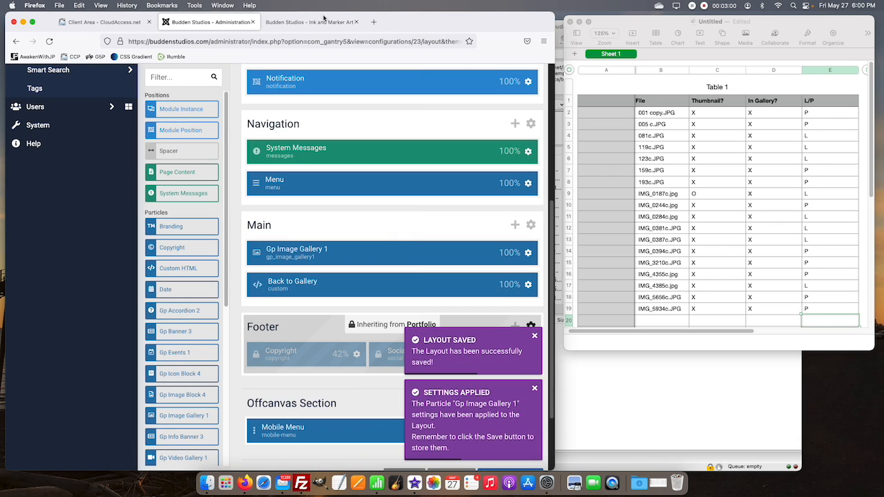
Step: Reload the live Ink and Marker Art page and check the new artwork order across the gallery rows
left_click(324, 19)
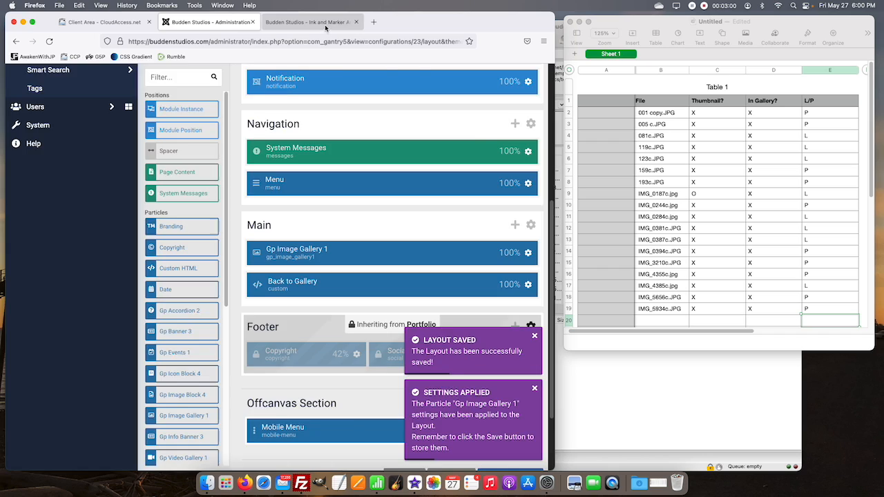
left_click(50, 42)
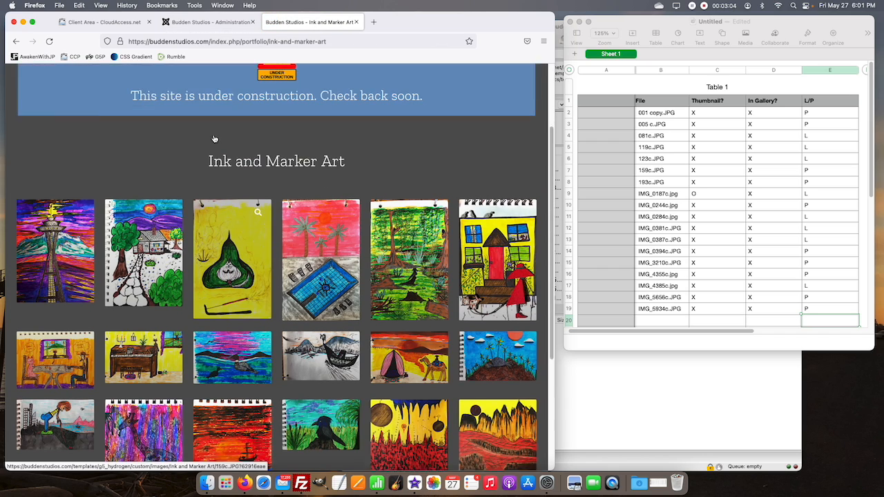
scroll(214, 137, "down", 5)
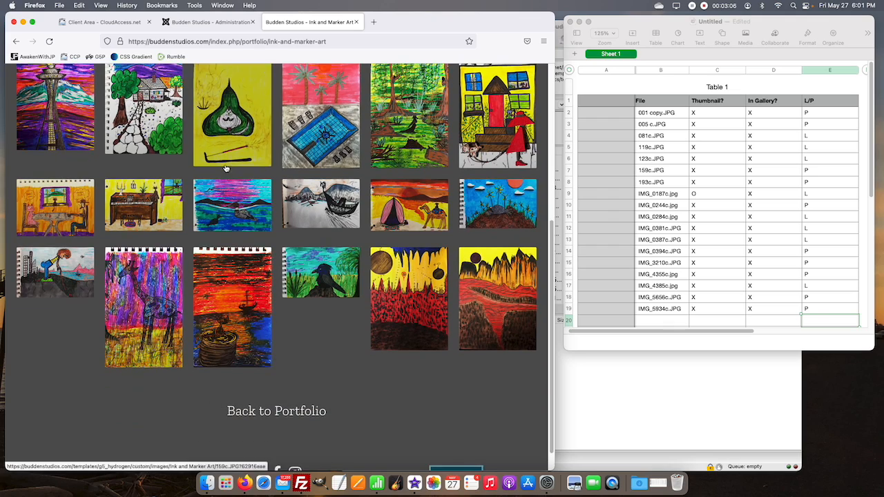
scroll(142, 263, "up", 3)
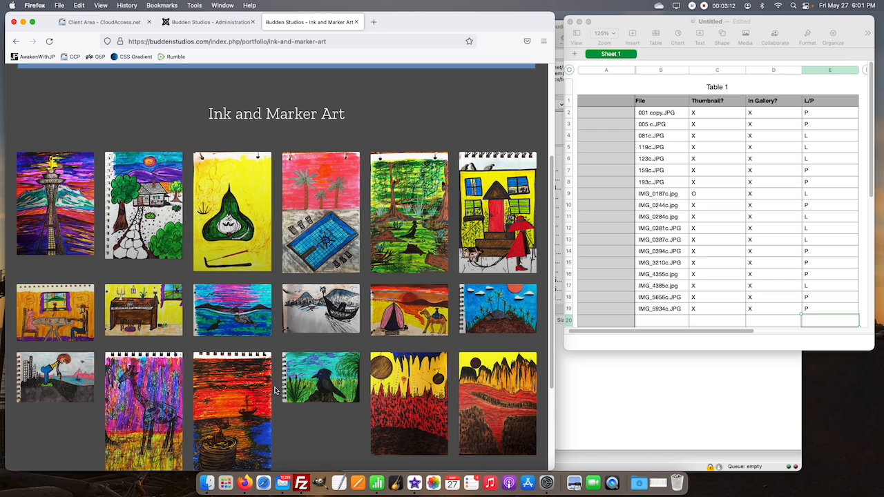
scroll(221, 156, "up", 4)
scroll(228, 153, "down", 4)
Step: Narrow the browser window to phone width and check how the gallery artworks stack on the live page
mouse_move(552, 142)
left_mouse_down()
mouse_move(542, 152)
mouse_move(294, 181)
mouse_move(210, 183)
left_mouse_up()
scroll(128, 204, "down", 5)
scroll(127, 203, "down", 12)
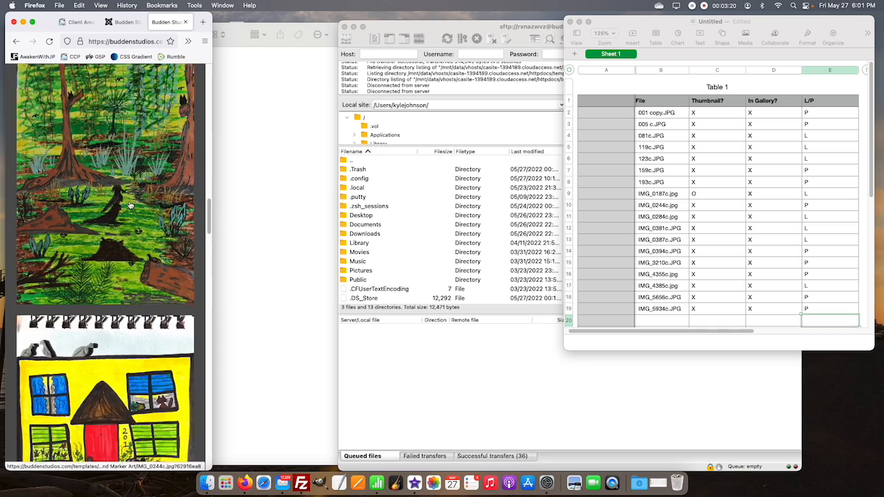
Step: Check the remaining stacked artworks on the phone-width live page and widen the browser window until the gallery shows six columns again
scroll(131, 206, "down", 15)
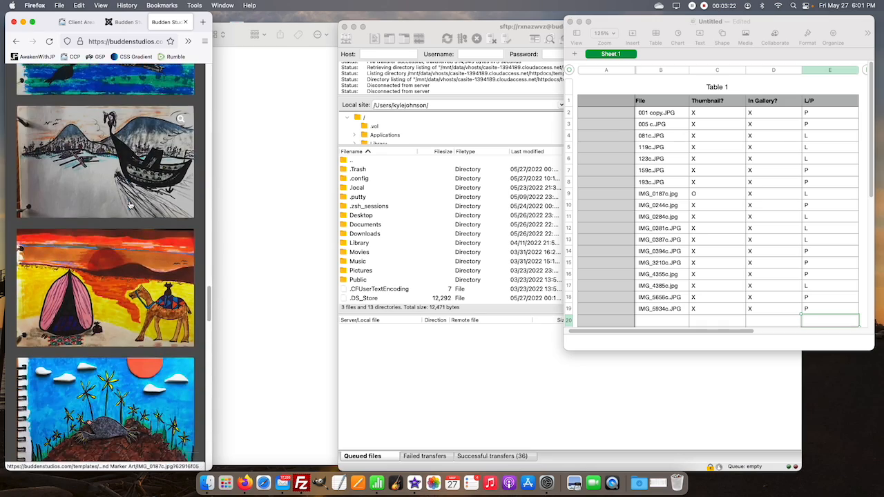
scroll(131, 206, "down", 3)
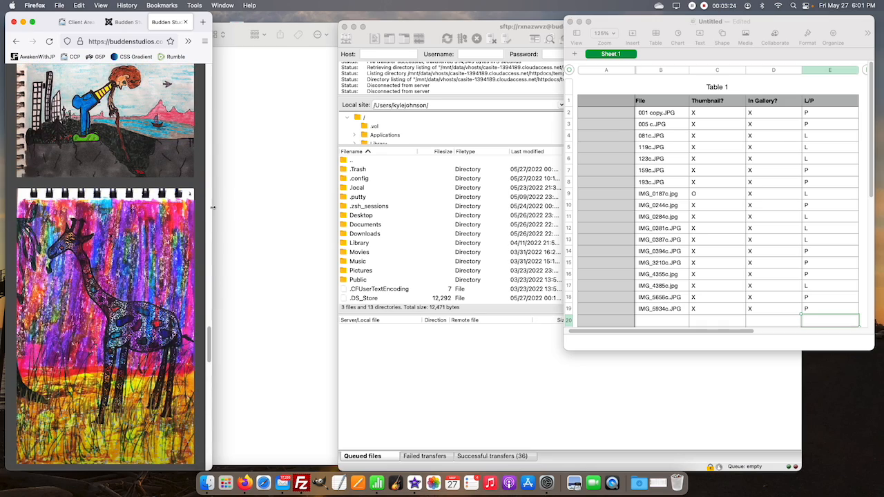
scroll(210, 210, "up", 10)
scroll(210, 211, "up", 6)
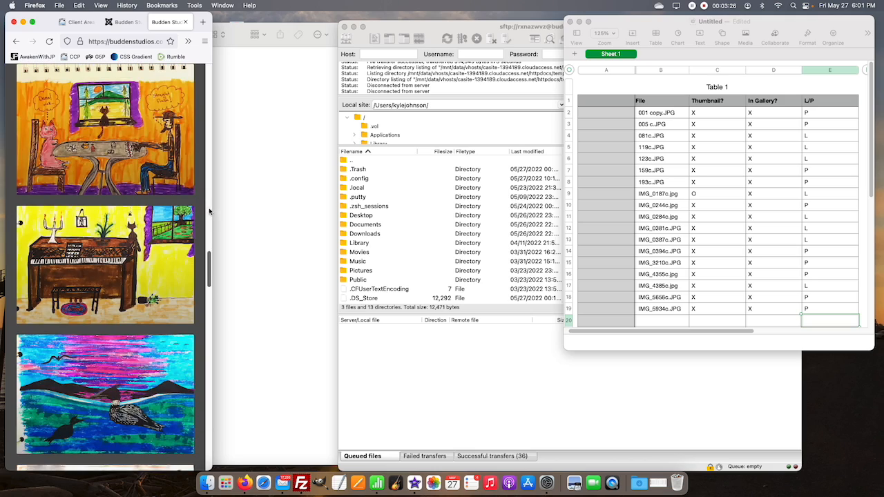
scroll(209, 212, "up", 6)
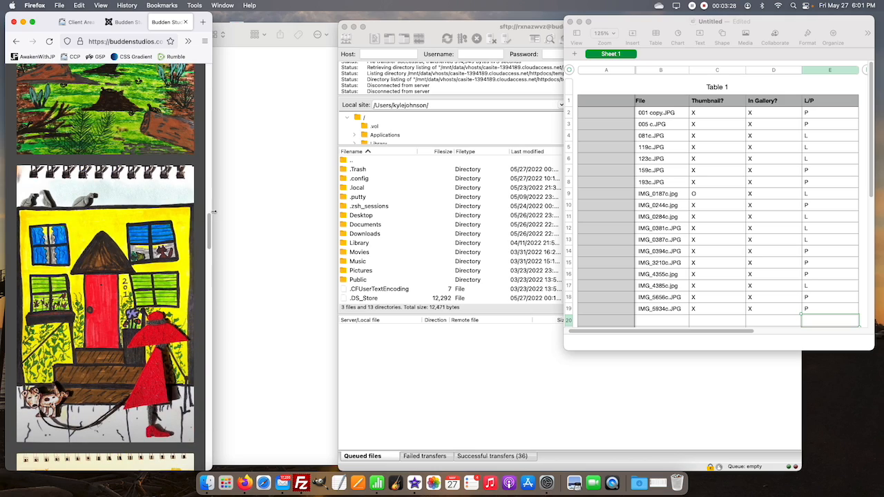
left_click_drag(212, 212, 463, 220)
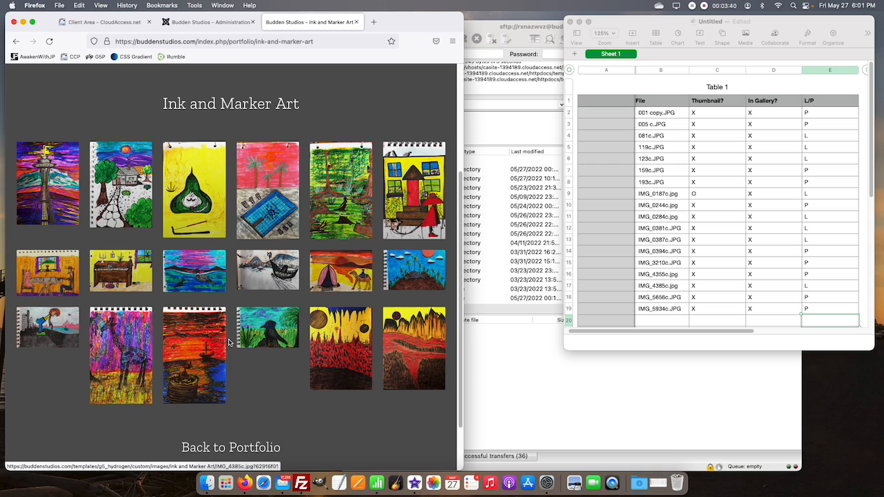
Step: In the Gp Image Gallery 1 item list, move item 0387 directly after 4355 and apply and save the gallery to the layout
left_click(209, 22)
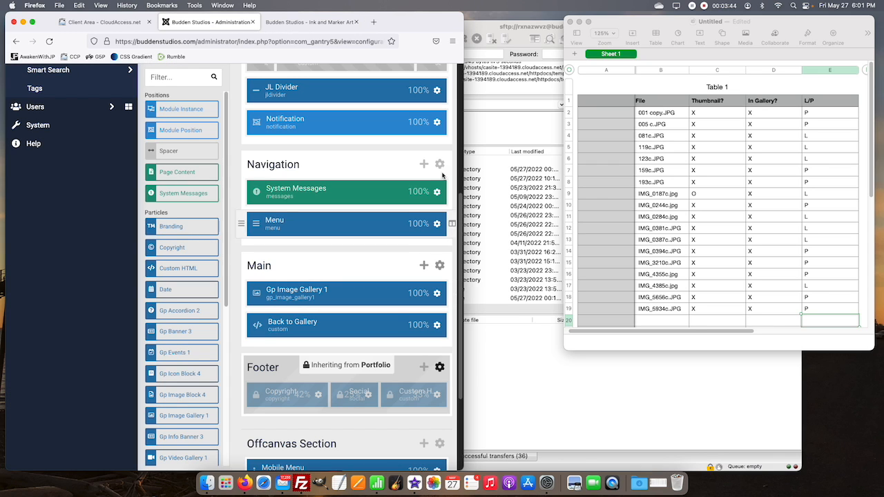
left_click_drag(463, 173, 557, 175)
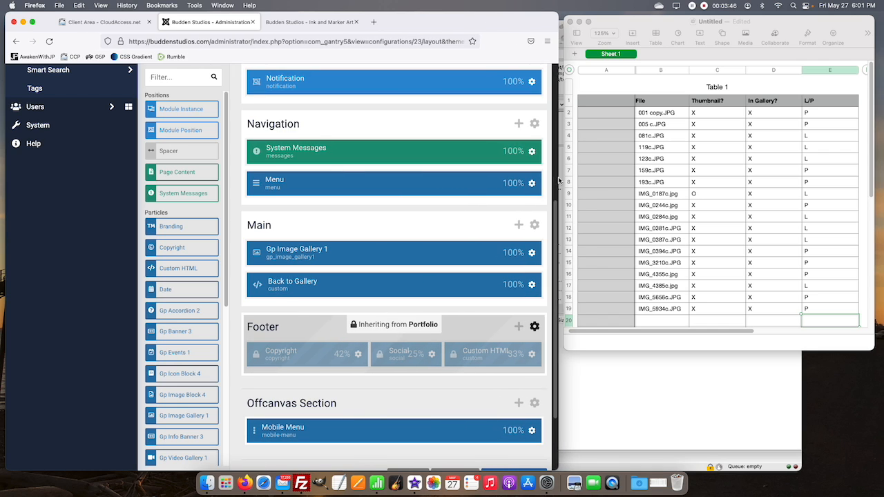
left_click(532, 255)
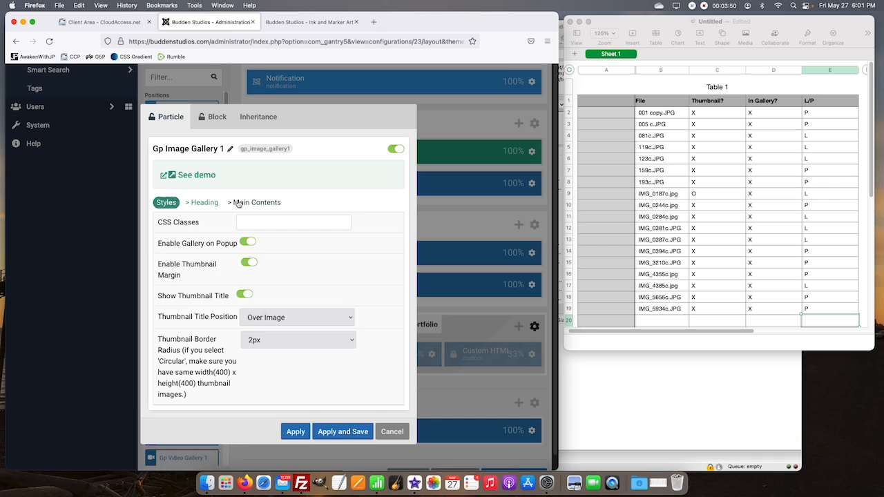
left_click(237, 202)
scroll(276, 272, "down", 5)
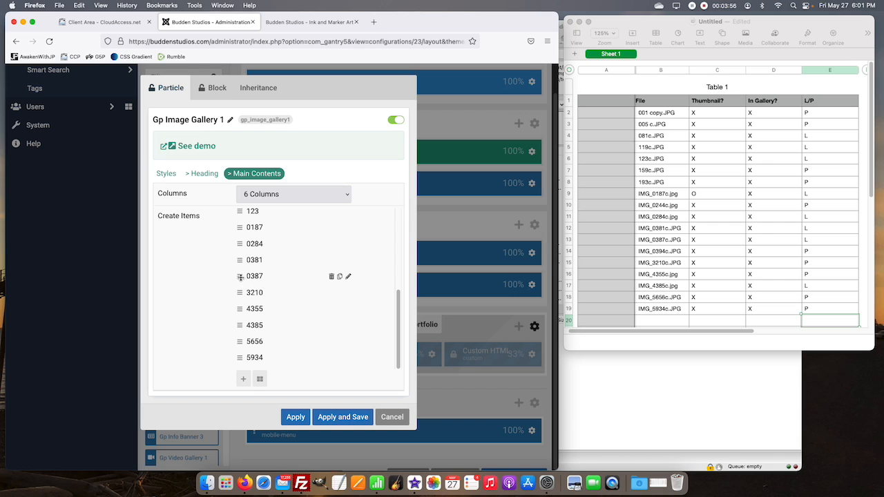
left_click_drag(243, 283, 241, 306)
left_click(321, 419)
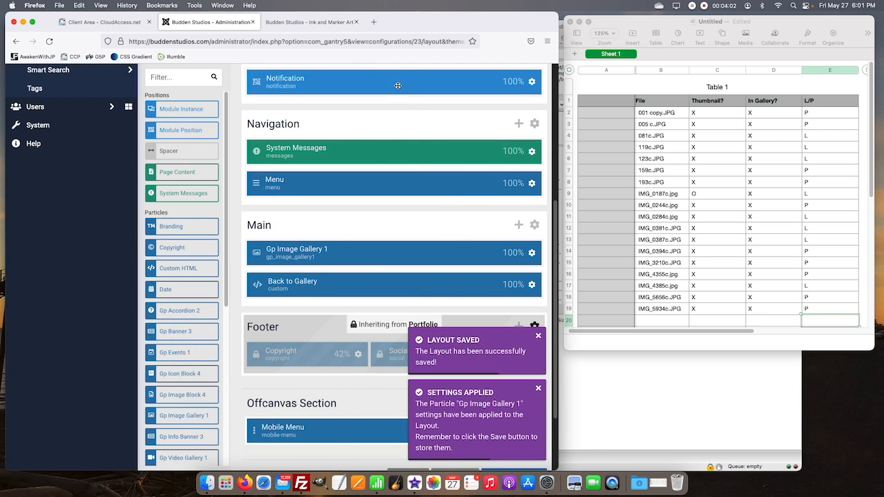
Step: Reload the live Ink and Marker Art page in full screen, check the order of the last artwork row, and exit full screen
left_click(342, 22)
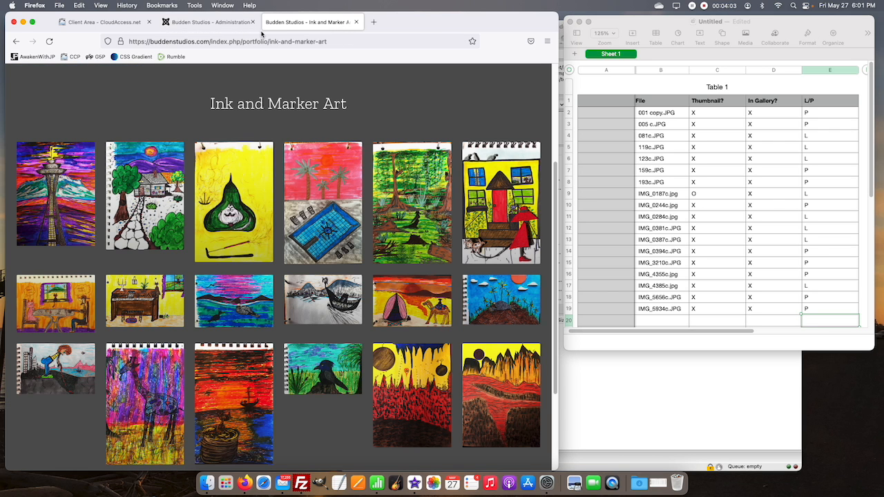
left_click(33, 23)
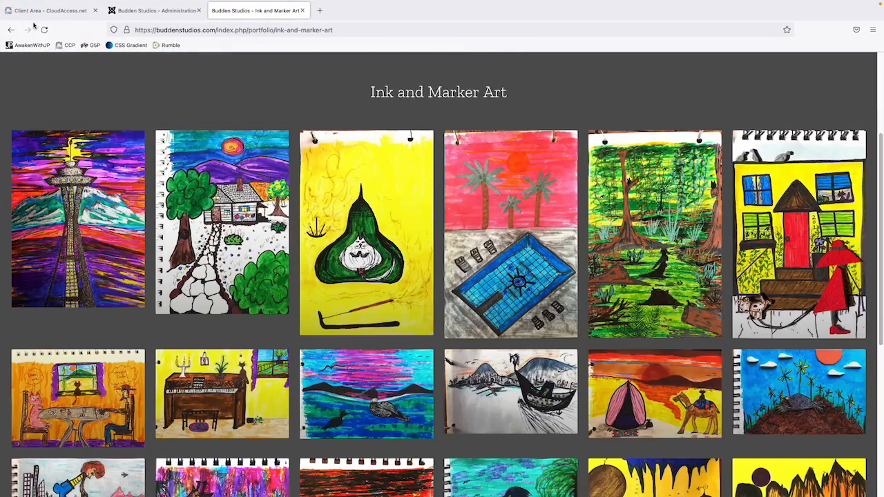
left_click(45, 30)
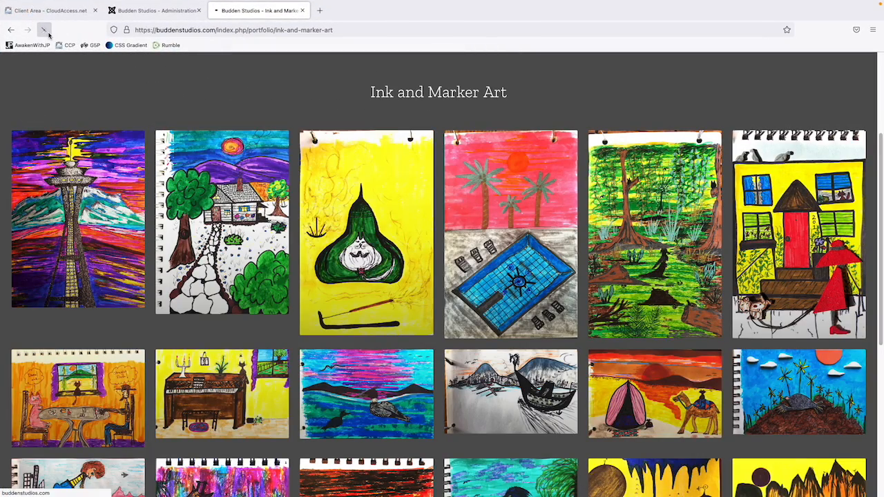
scroll(377, 158, "down", 5)
scroll(377, 158, "up", 10)
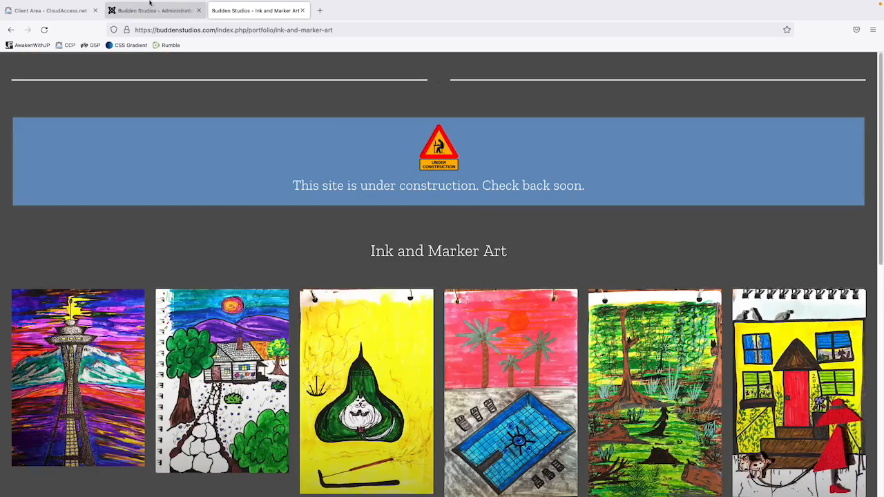
mouse_move(149, 2)
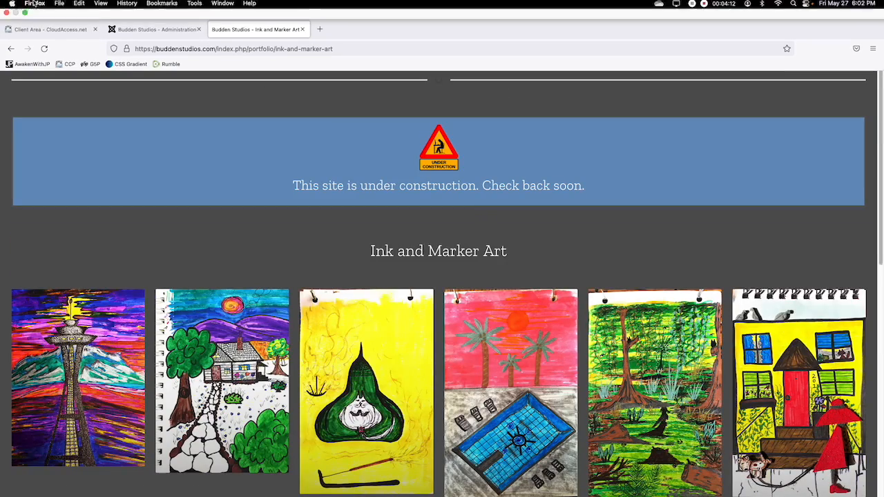
mouse_move(25, 21)
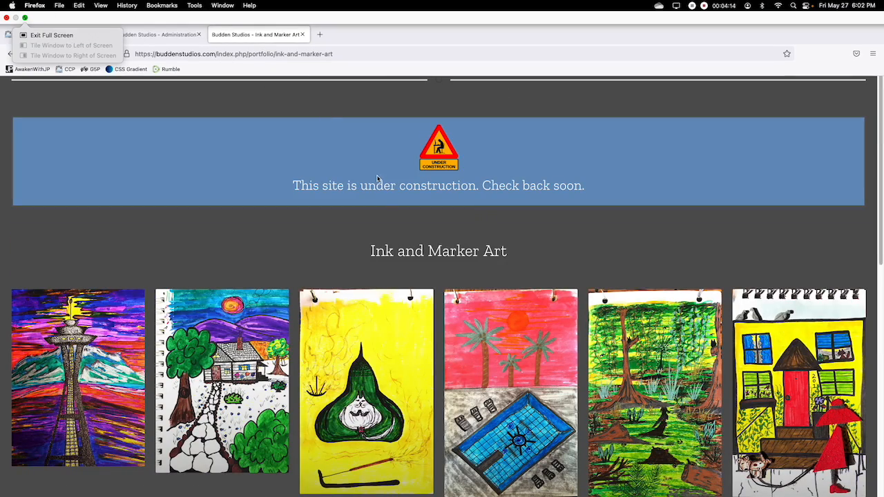
scroll(365, 235, "down", 10)
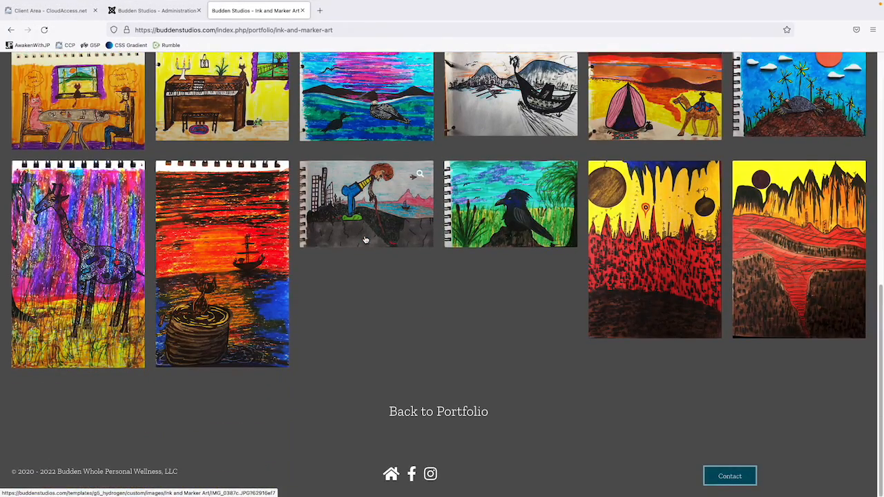
scroll(366, 240, "up", 5)
scroll(381, 237, "up", 5)
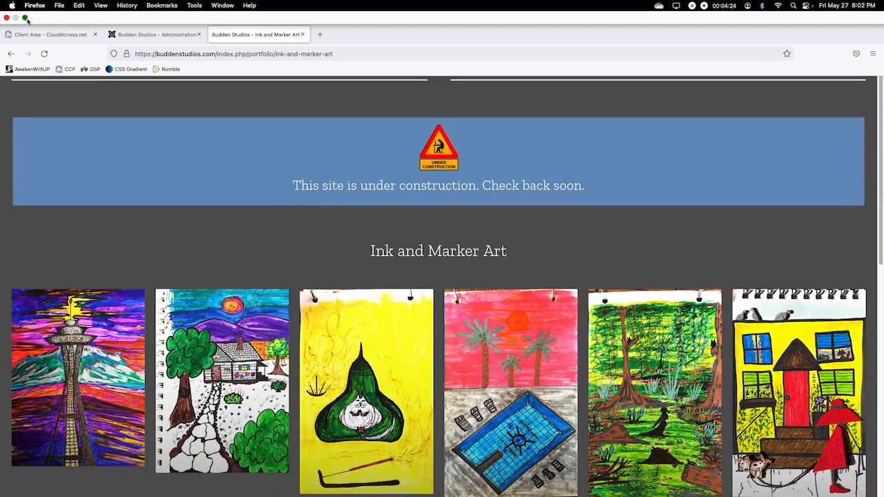
left_click(27, 19)
Step: In the Gp Image Gallery 1 item list, move 0387 directly before 3210 and 4385 after 5934, and apply and save the layout
left_click(203, 26)
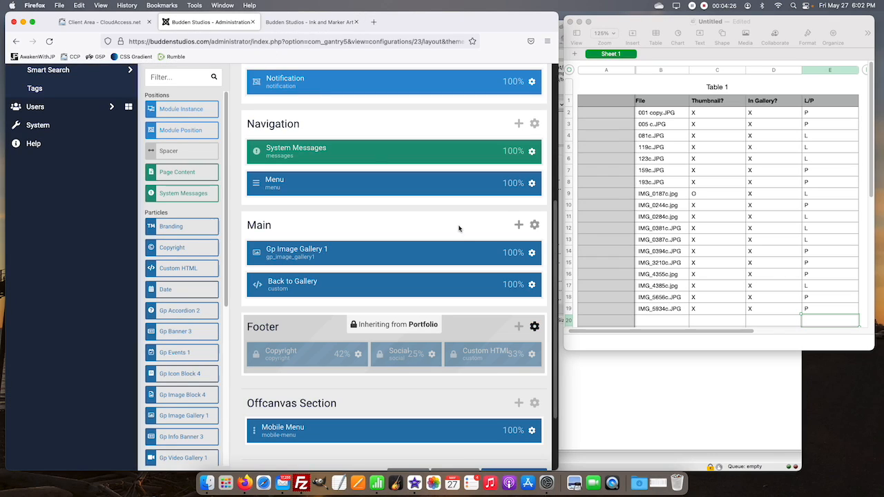
left_click(532, 253)
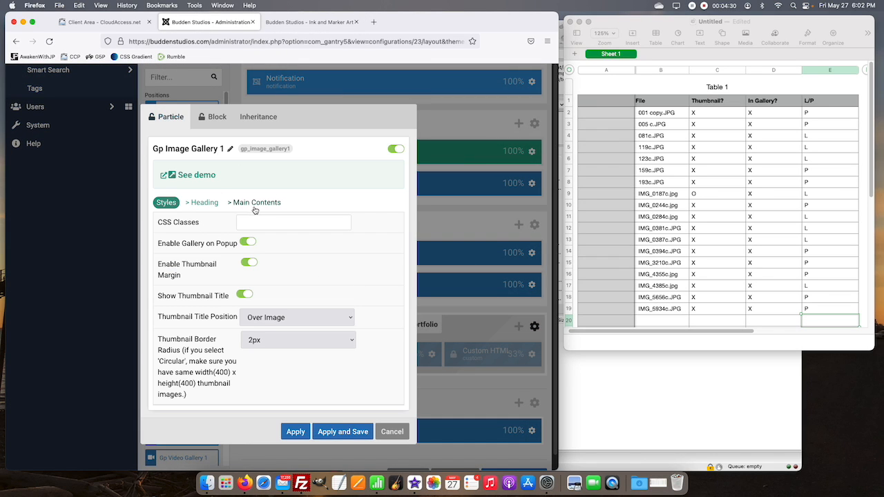
left_click(255, 203)
scroll(296, 257, "down", 3)
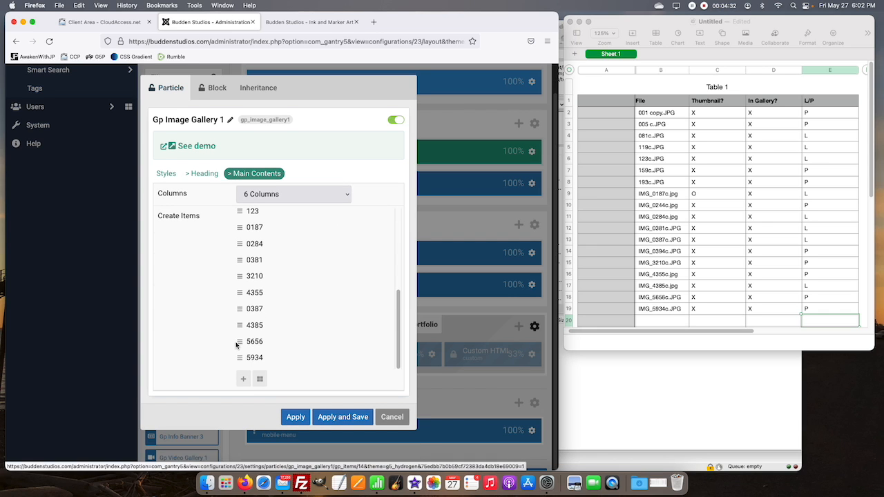
left_click_drag(243, 304, 247, 277)
left_click_drag(240, 324, 243, 359)
left_click(333, 417)
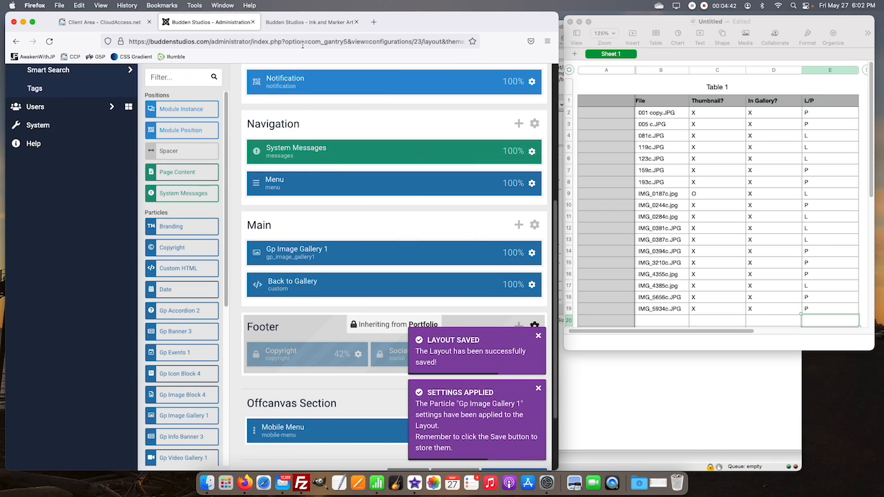
Step: Reload the live Ink and Marker Art page in the regular window and check the arrangement of all three artwork rows
left_click(315, 26)
left_click(52, 48)
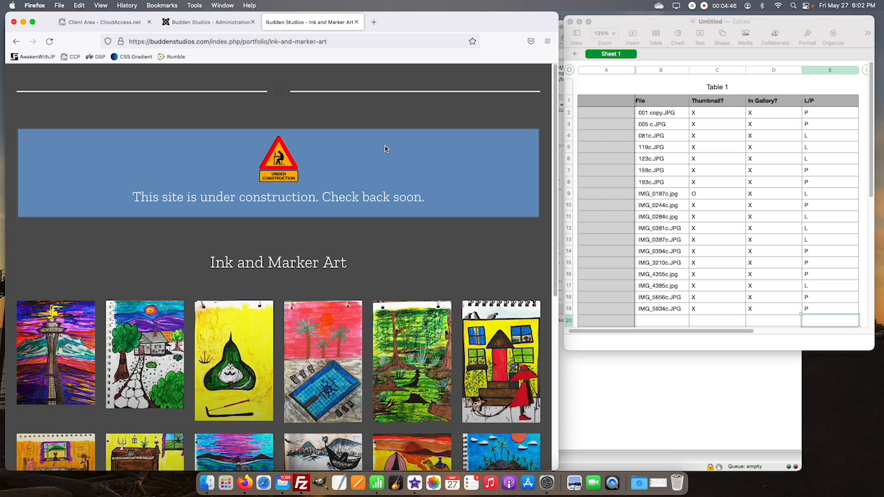
scroll(385, 148, "down", 5)
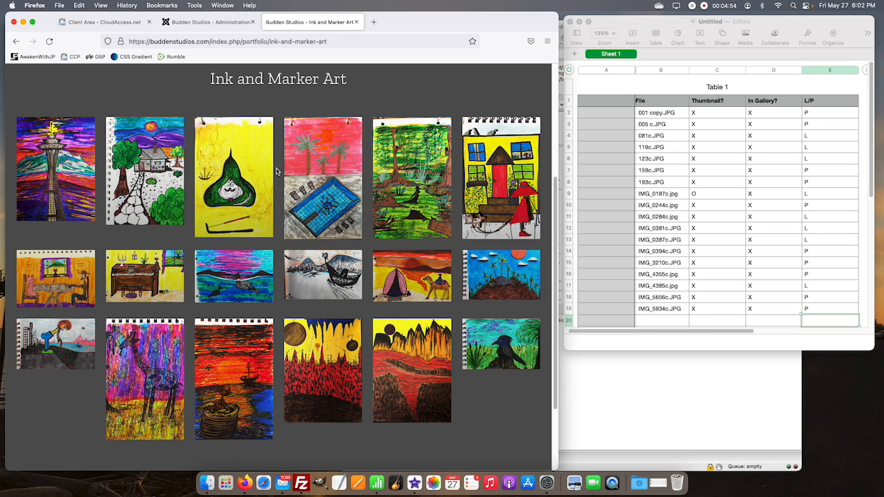
scroll(323, 175, "up", 1)
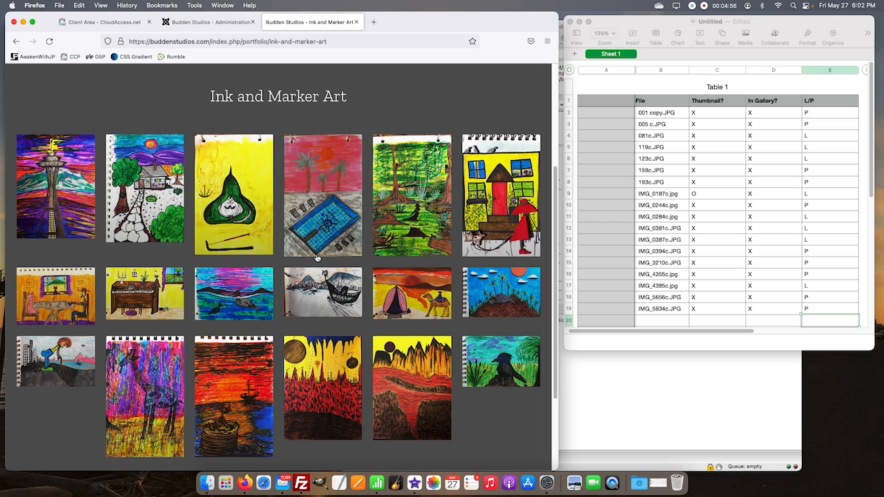